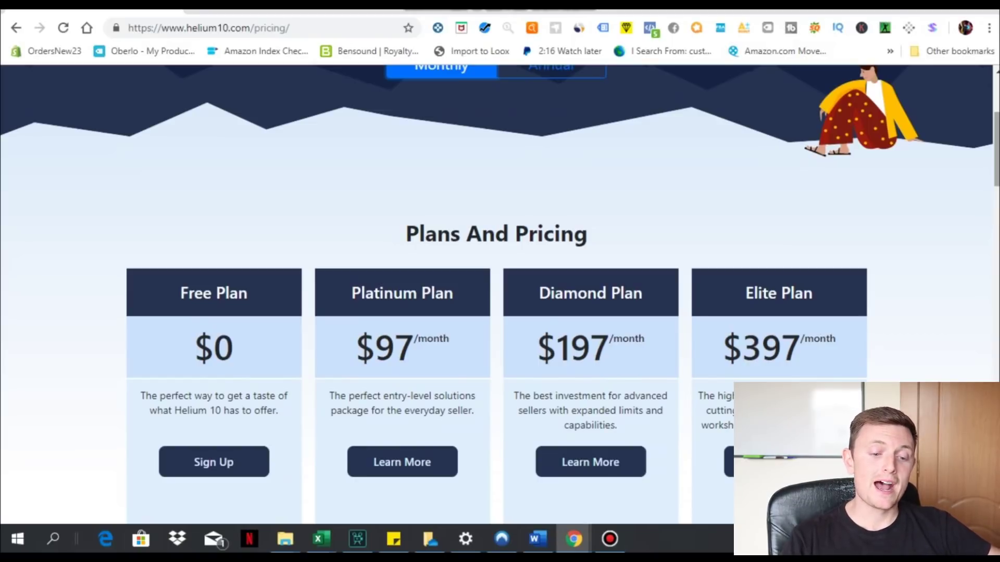
Toggle the plan prices between monthly and annual billing, ending on annual
{"action": "scroll", "coordinate": [562, 83], "scroll_direction": "up", "scroll_amount": 1}
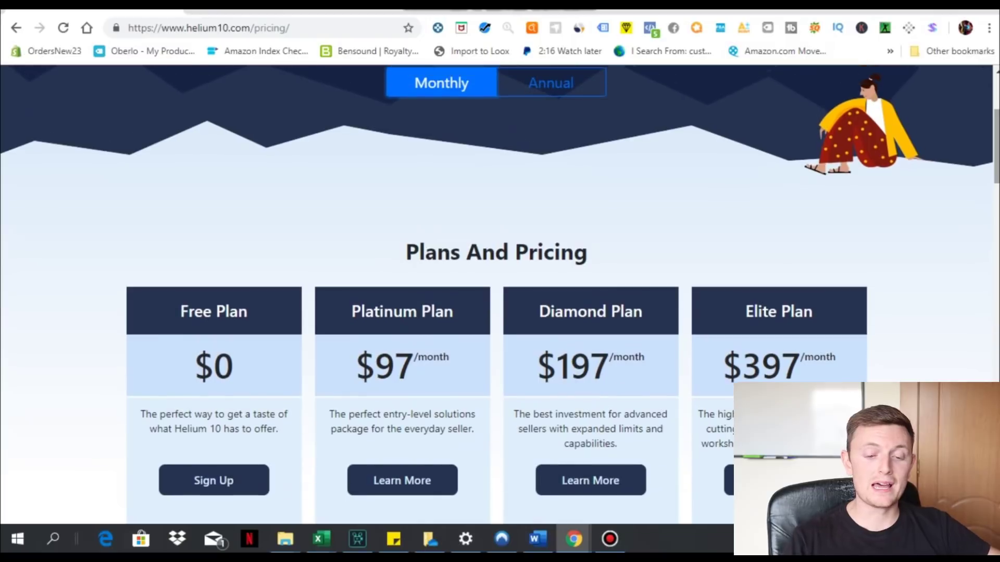
{"action": "left_click", "coordinate": [541, 84]}
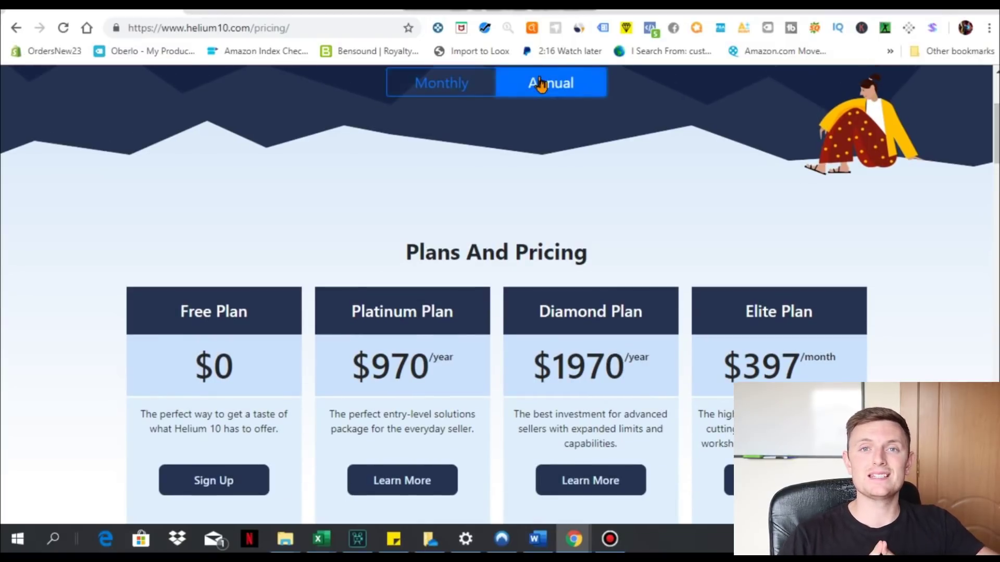
{"action": "left_click", "coordinate": [474, 84]}
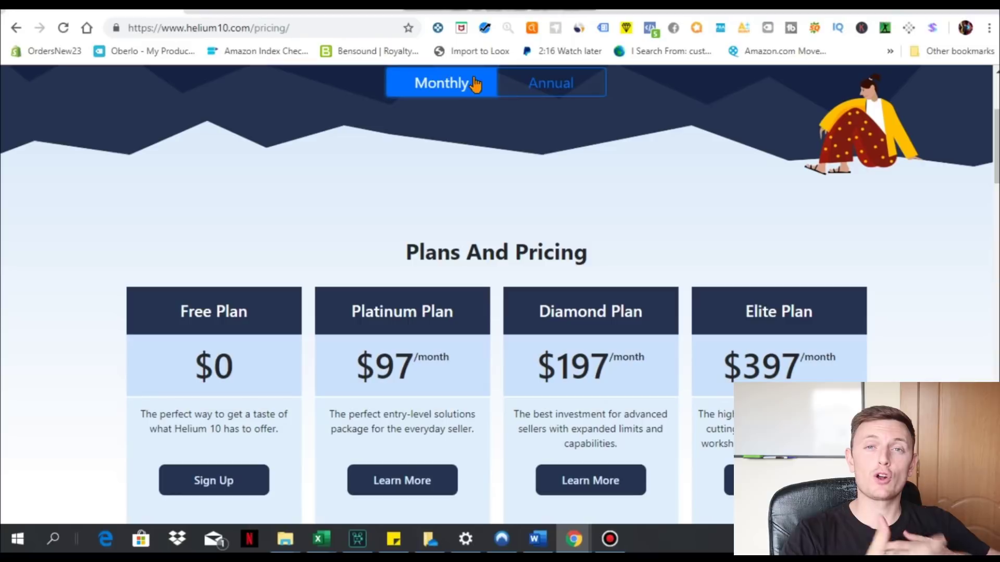
{"action": "left_click", "coordinate": [546, 95]}
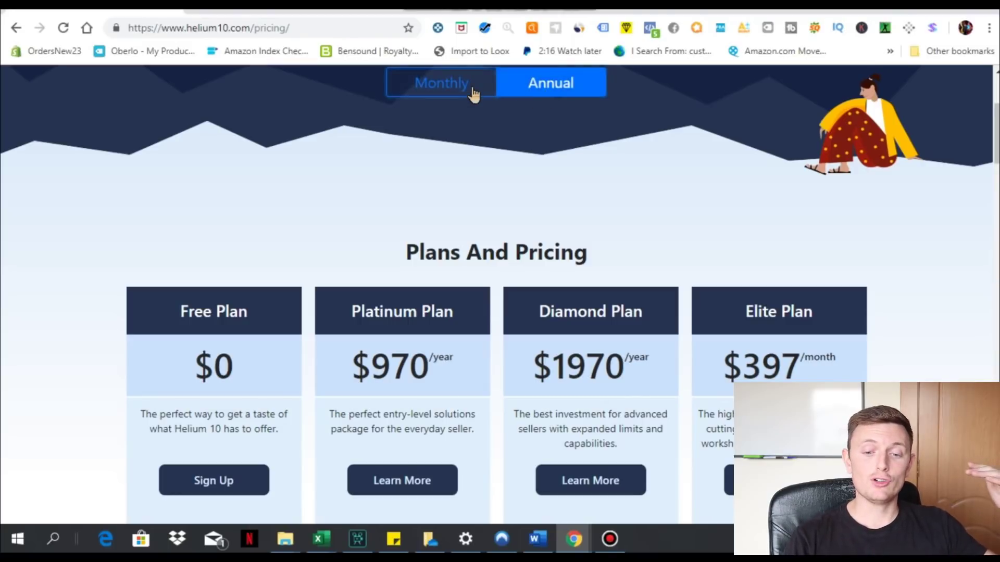
{"action": "left_click", "coordinate": [473, 92]}
{"action": "left_click", "coordinate": [571, 91]}
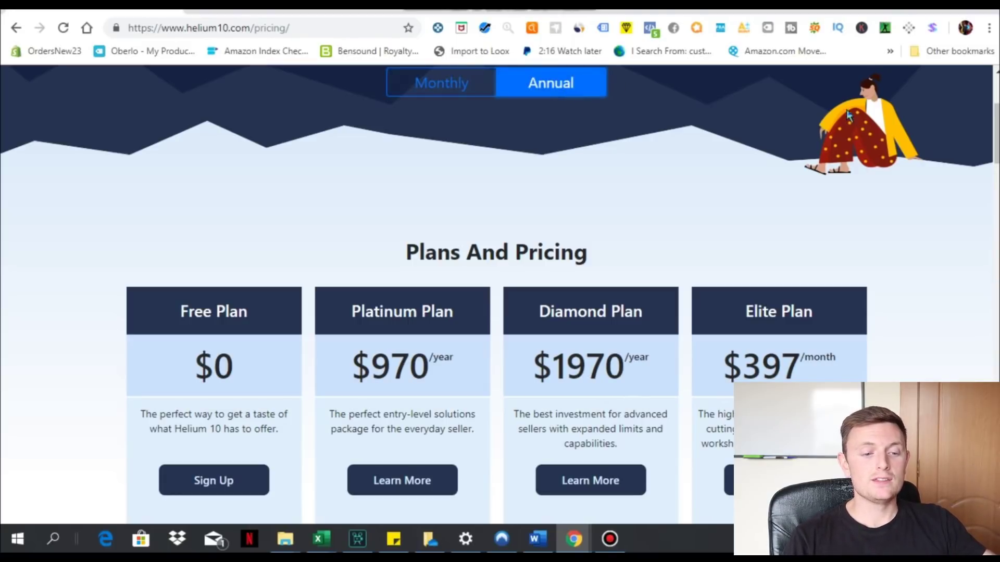
Scroll through the Plan Comparison table to review the plan features
{"action": "scroll", "coordinate": [847, 116], "scroll_direction": "down", "scroll_amount": 8}
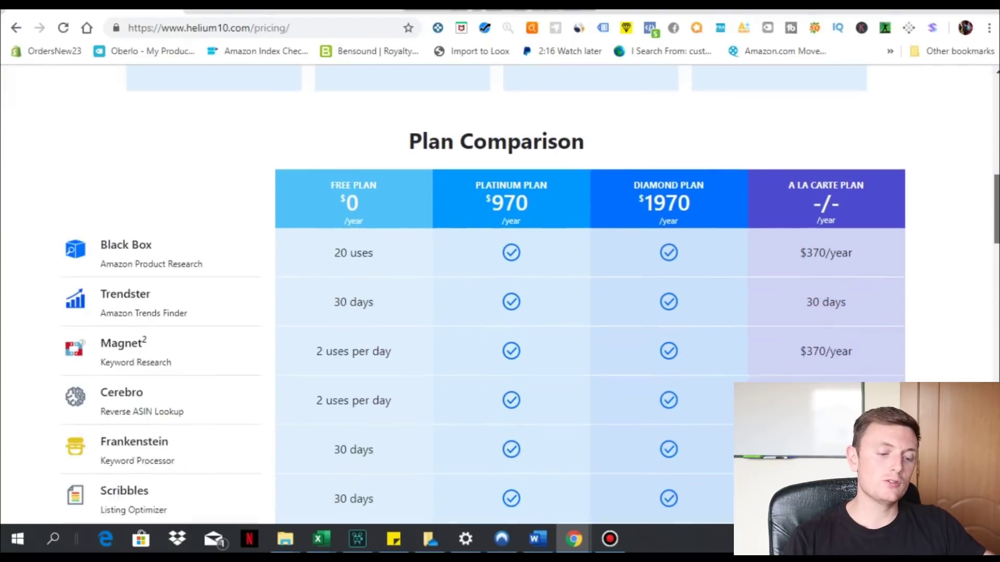
{"action": "scroll", "coordinate": [483, 295], "scroll_direction": "down", "scroll_amount": 5}
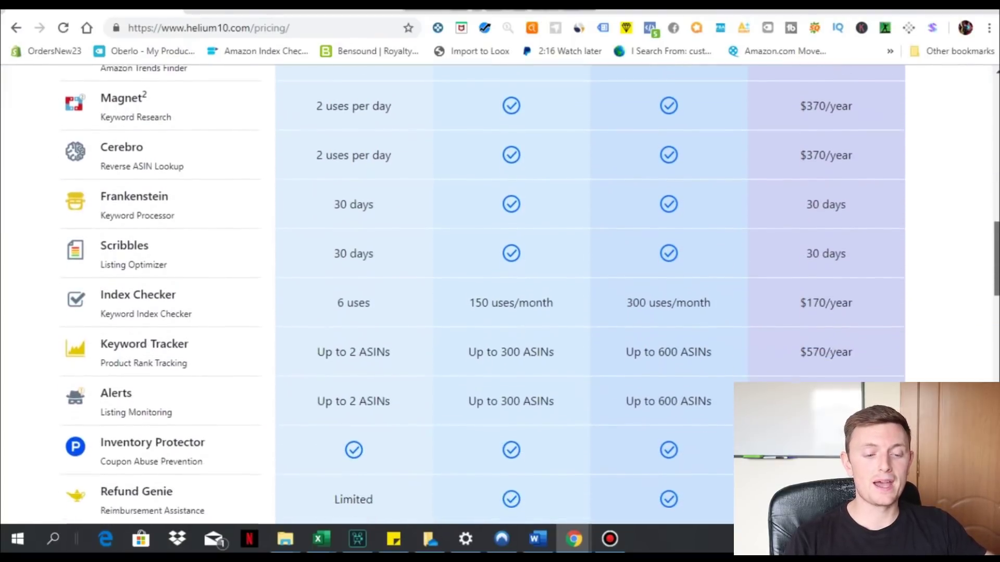
{"action": "scroll", "coordinate": [483, 295], "scroll_direction": "down", "scroll_amount": 3}
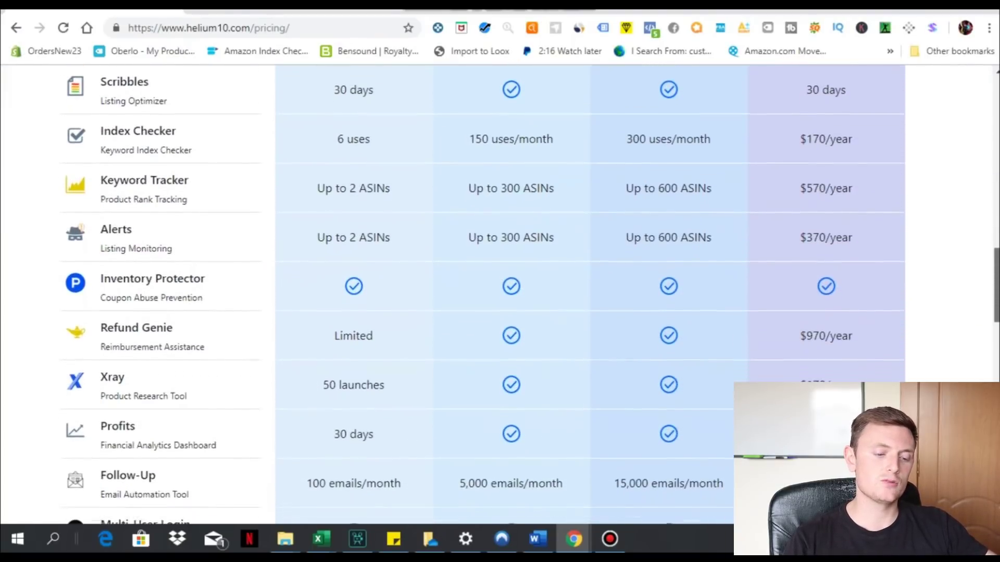
{"action": "scroll", "coordinate": [483, 295], "scroll_direction": "down", "scroll_amount": 1}
{"action": "scroll", "coordinate": [483, 295], "scroll_direction": "up", "scroll_amount": 9}
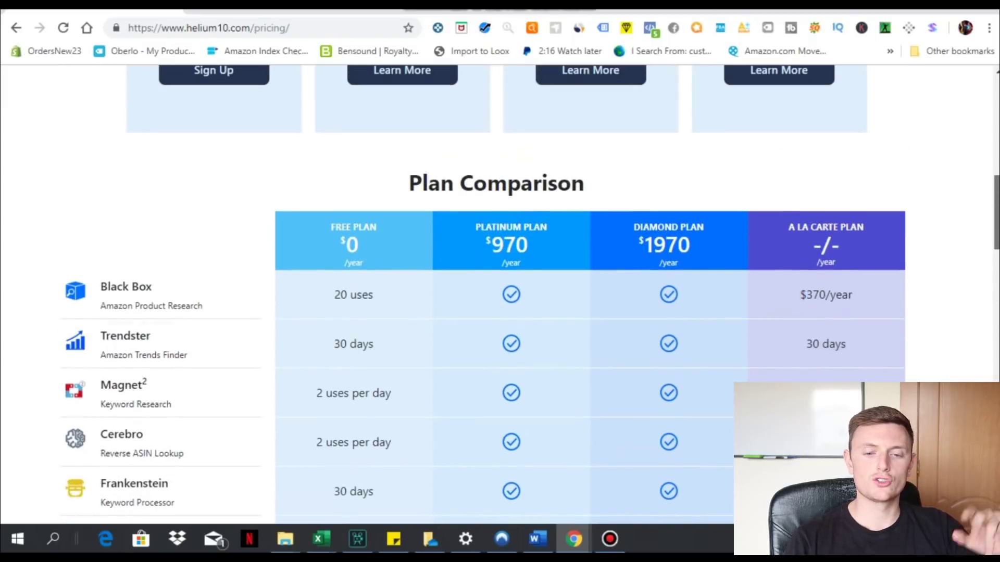
{"action": "scroll", "coordinate": [483, 296], "scroll_direction": "down", "scroll_amount": 1}
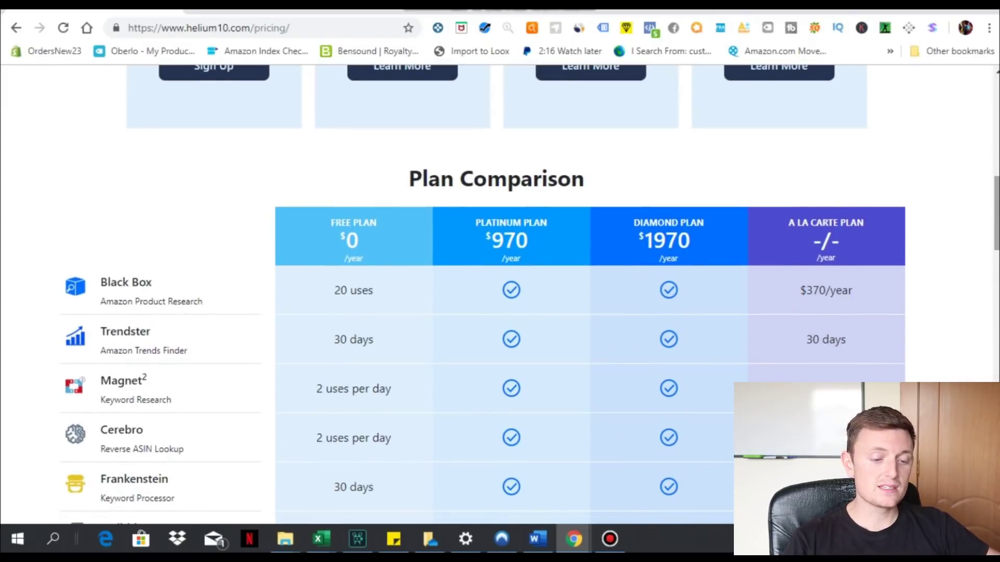
{"action": "scroll", "coordinate": [483, 295], "scroll_direction": "down", "scroll_amount": 4}
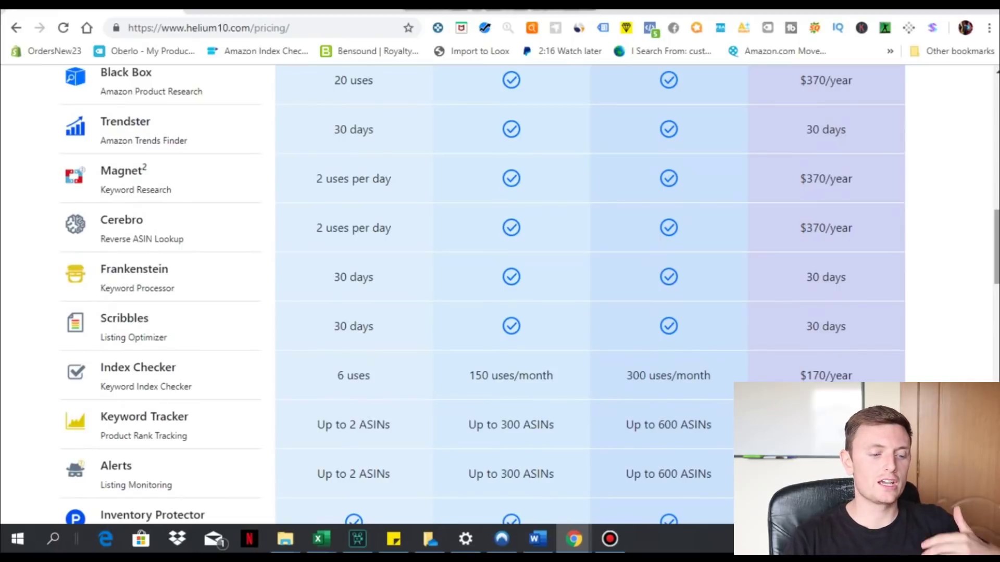
{"action": "scroll", "coordinate": [483, 295], "scroll_direction": "down", "scroll_amount": 4}
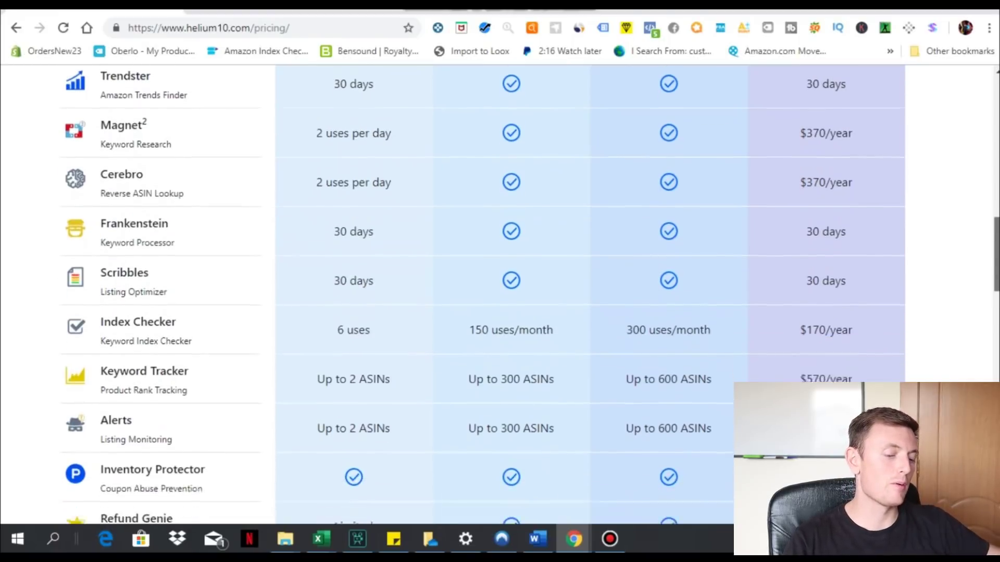
{"action": "scroll", "coordinate": [483, 295], "scroll_direction": "down", "scroll_amount": 2}
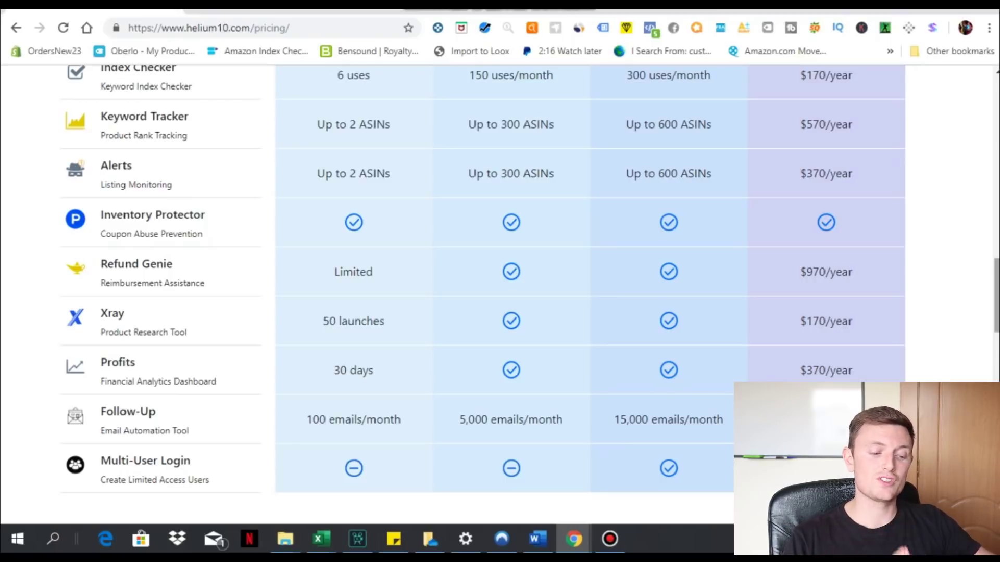
{"action": "scroll", "coordinate": [500, 295], "scroll_direction": "up", "scroll_amount": 15}
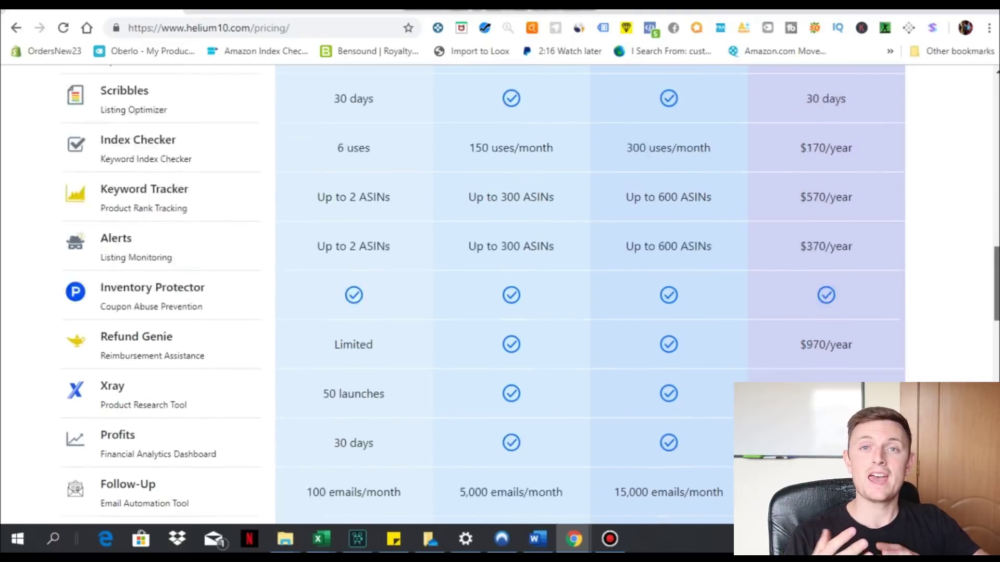
{"action": "scroll", "coordinate": [500, 294], "scroll_direction": "up", "scroll_amount": 1}
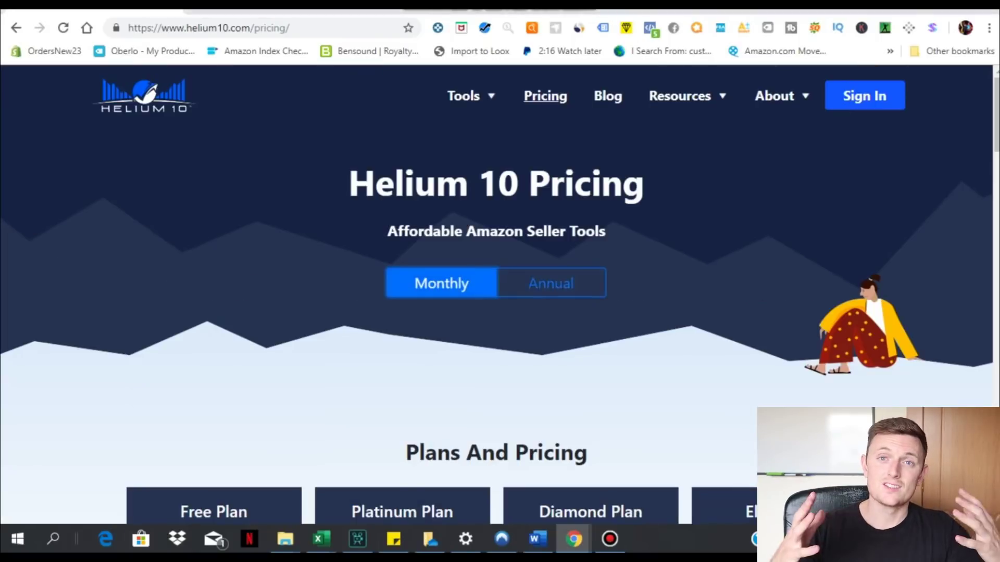
{"action": "scroll", "coordinate": [500, 294], "scroll_direction": "down", "scroll_amount": 10}
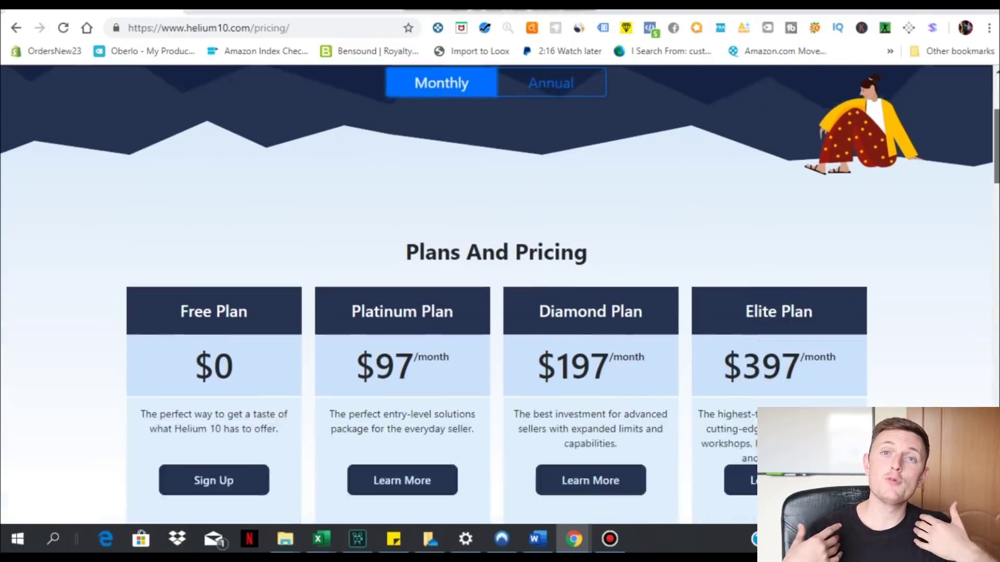
{"action": "scroll", "coordinate": [500, 294], "scroll_direction": "up", "scroll_amount": 1}
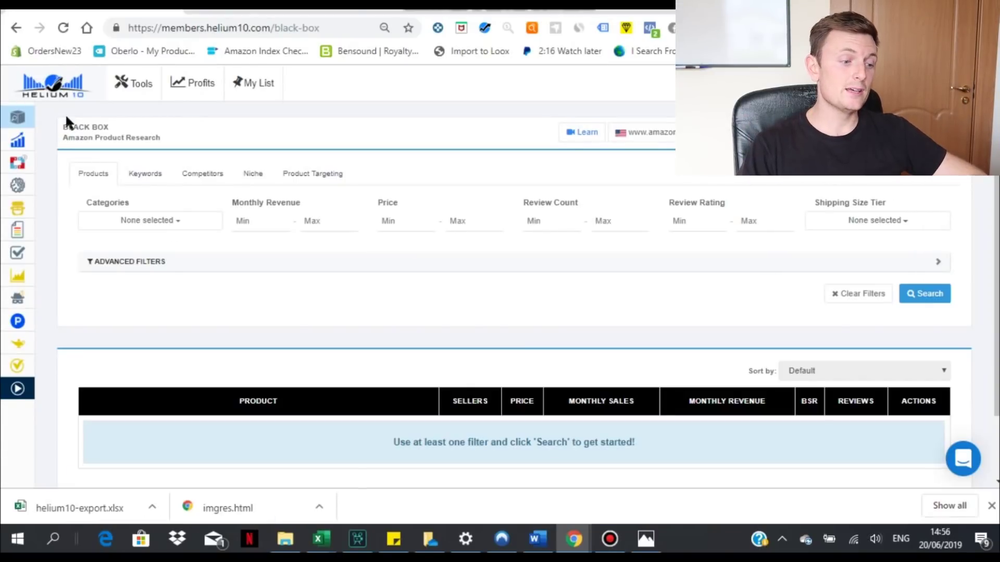
Set Monthly Revenue min to 20000, Price min to 25 and Review Count max to 80
{"action": "mouse_move", "coordinate": [19, 119]}
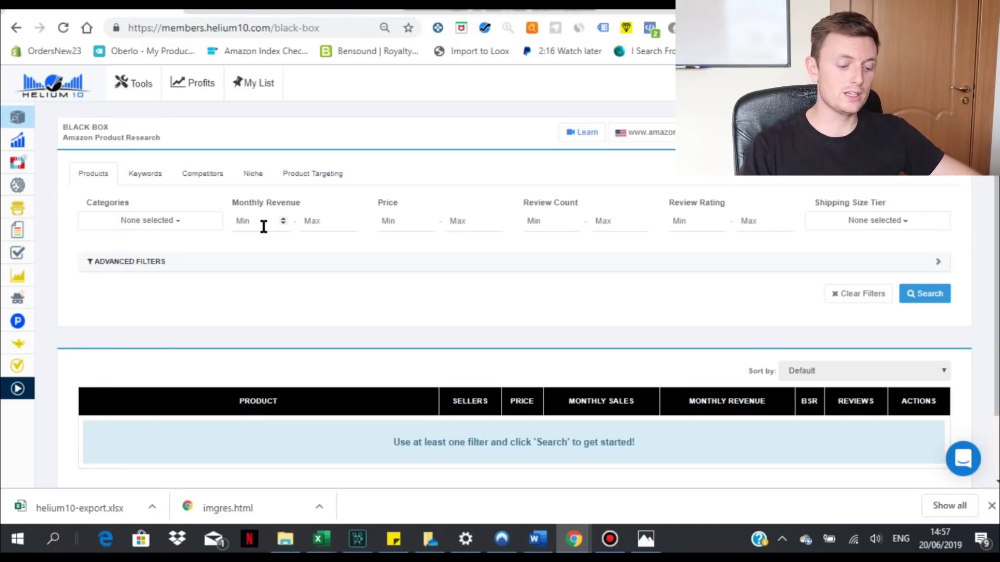
{"action": "type", "text": "20000"}
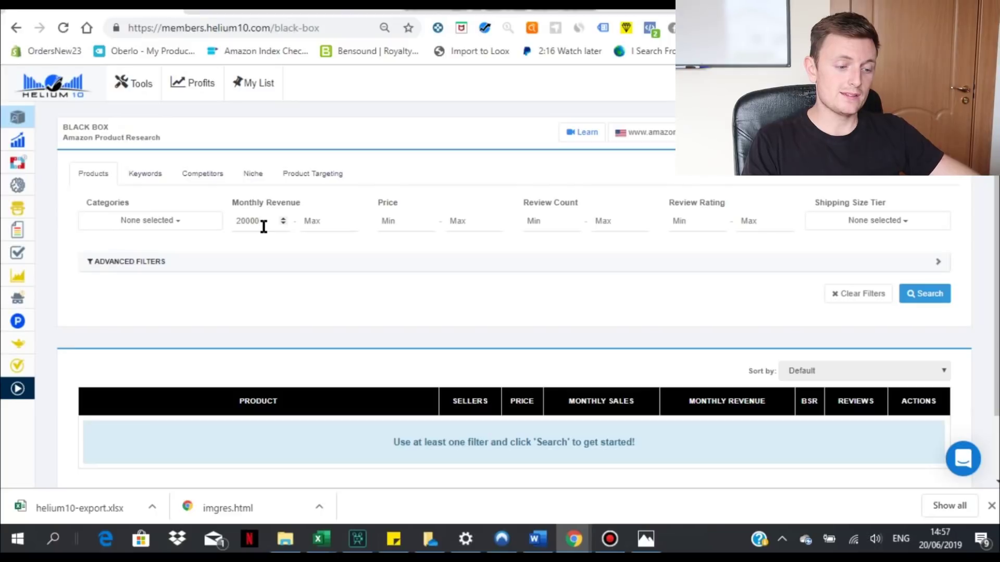
{"action": "left_click", "coordinate": [409, 223]}
{"action": "type", "text": "25"}
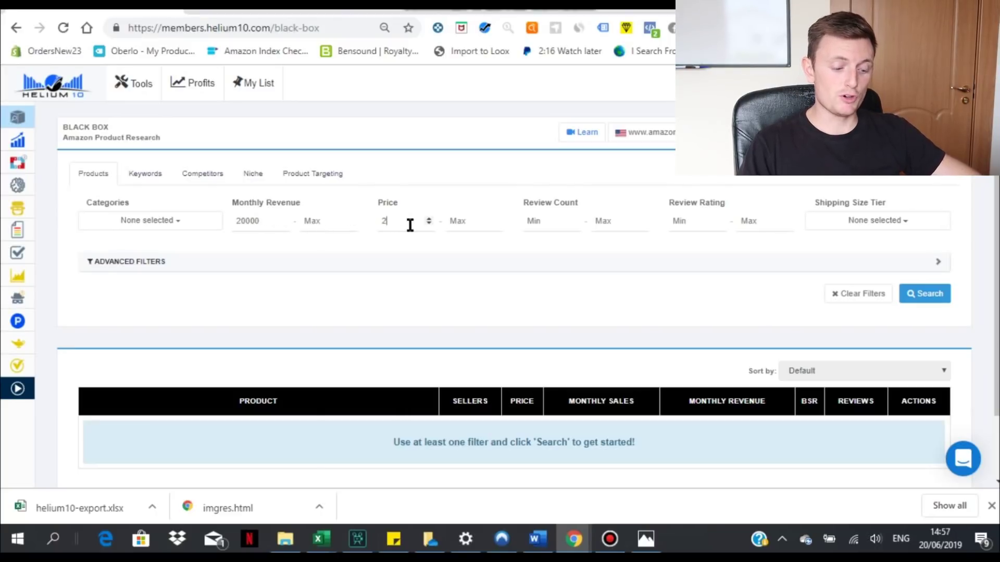
{"action": "left_click", "coordinate": [602, 221]}
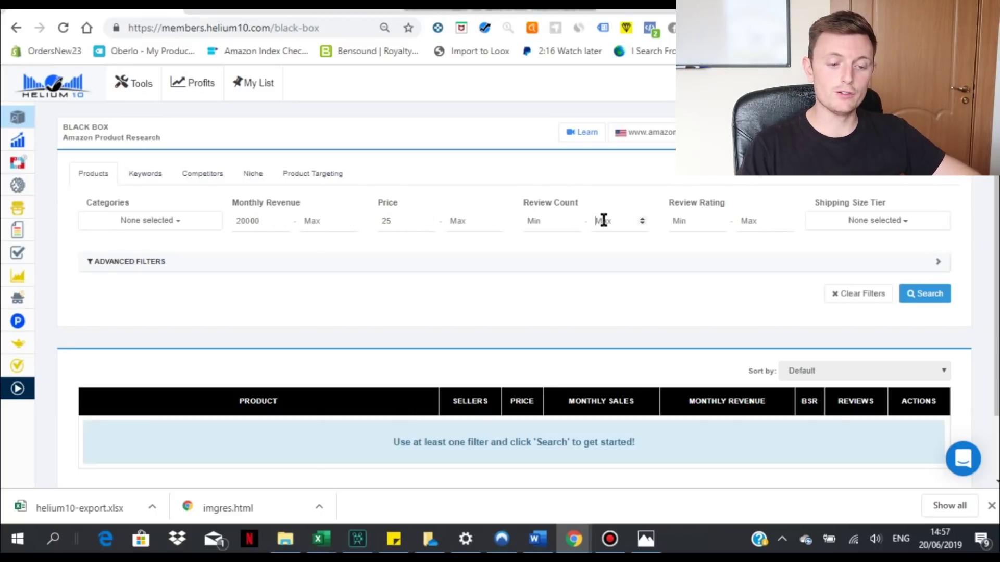
{"action": "type", "text": "8"}
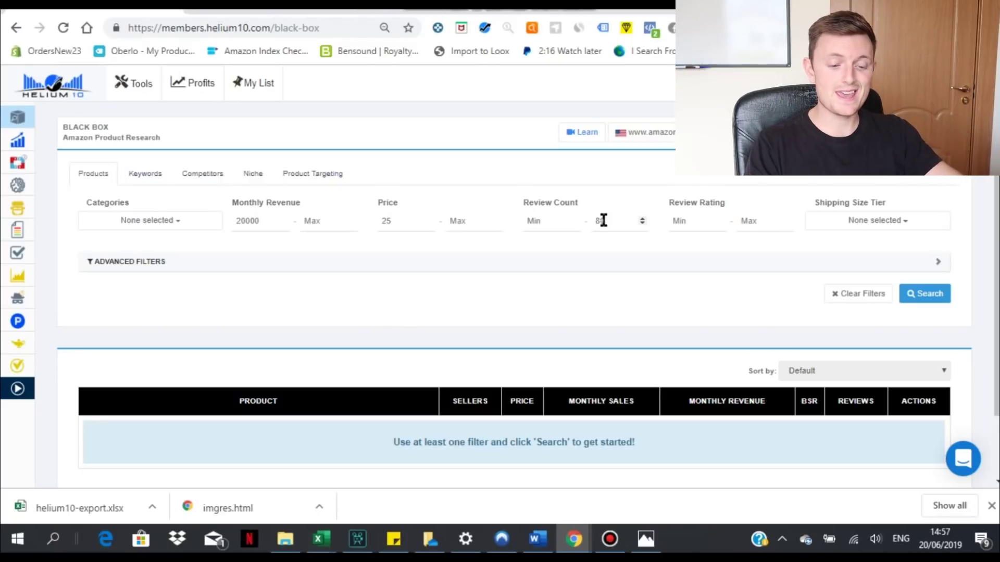
{"action": "type", "text": "0"}
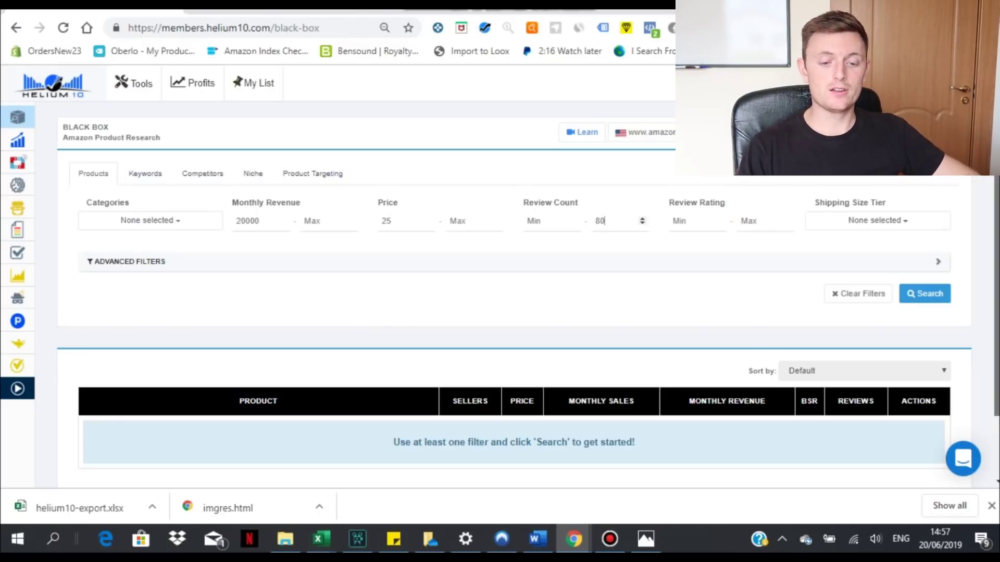
Limit Shipping Size Tier to Small Standard-Size and run the Black Box search
{"action": "left_click", "coordinate": [883, 220]}
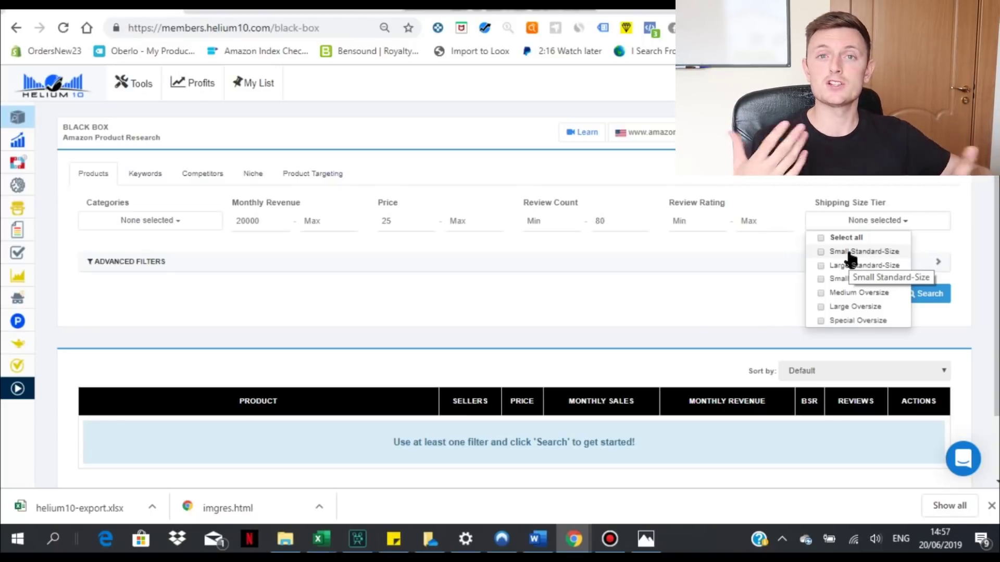
{"action": "left_click", "coordinate": [849, 252]}
{"action": "left_click", "coordinate": [651, 295]}
{"action": "scroll", "coordinate": [650, 295], "scroll_direction": "down", "scroll_amount": 1}
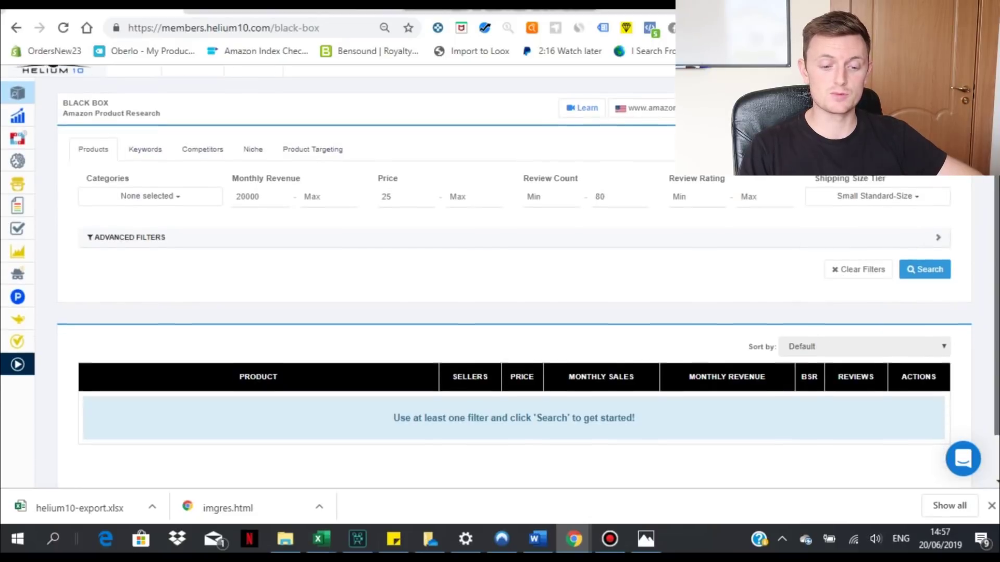
{"action": "left_click", "coordinate": [926, 270]}
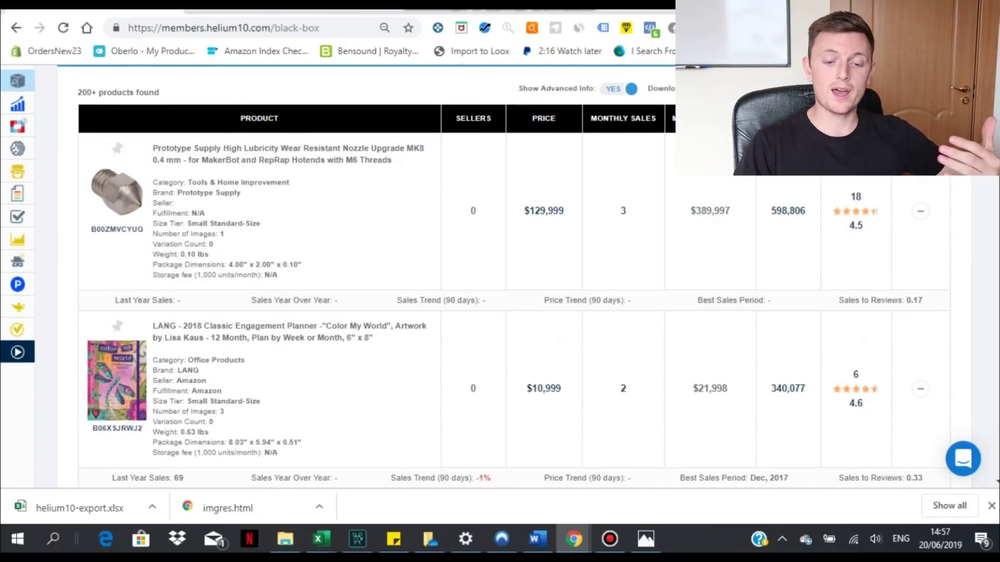
Sort the Black Box product list by monthly sales
{"action": "scroll", "coordinate": [503, 276], "scroll_direction": "down", "scroll_amount": 8}
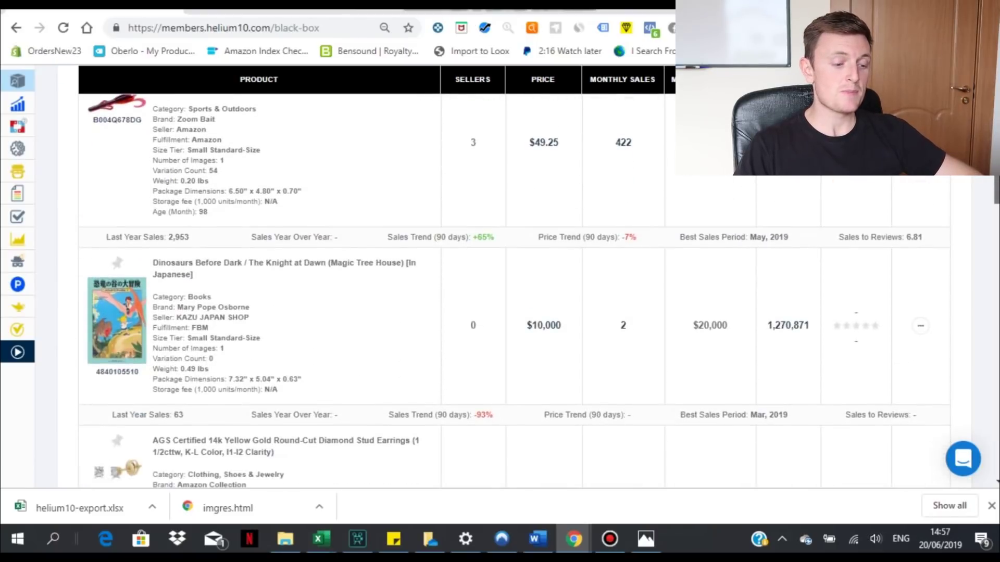
{"action": "scroll", "coordinate": [503, 276], "scroll_direction": "up", "scroll_amount": 8}
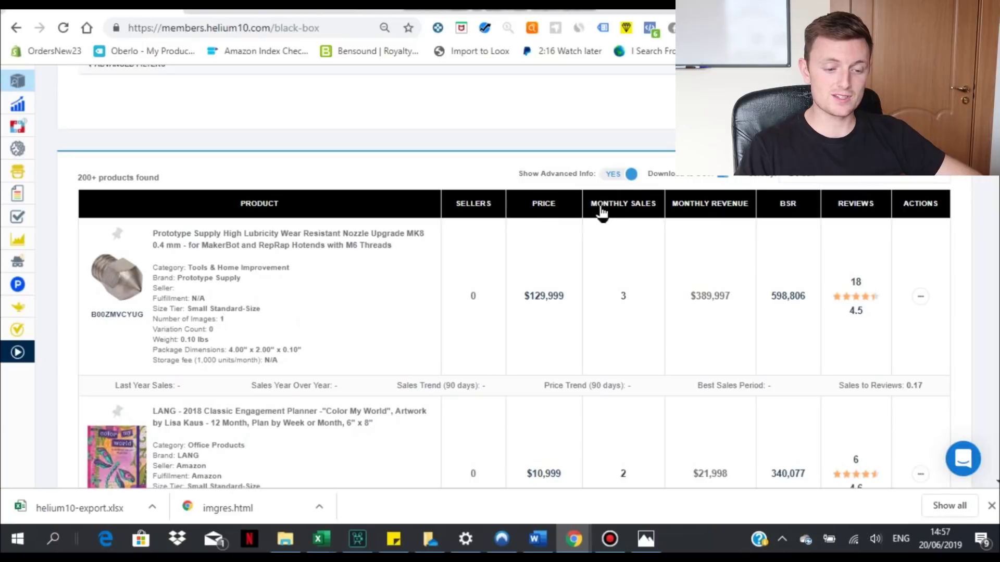
{"action": "left_click", "coordinate": [633, 215]}
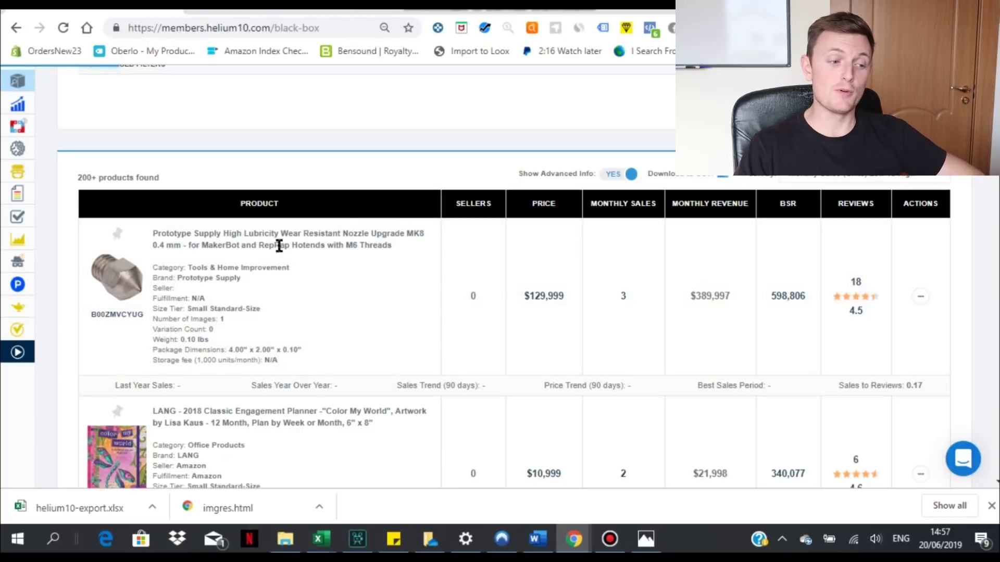
Open the Dr Tojo mask's Amazon page, then return to the pinata search results
{"action": "scroll", "coordinate": [140, 276], "scroll_direction": "down", "scroll_amount": 2}
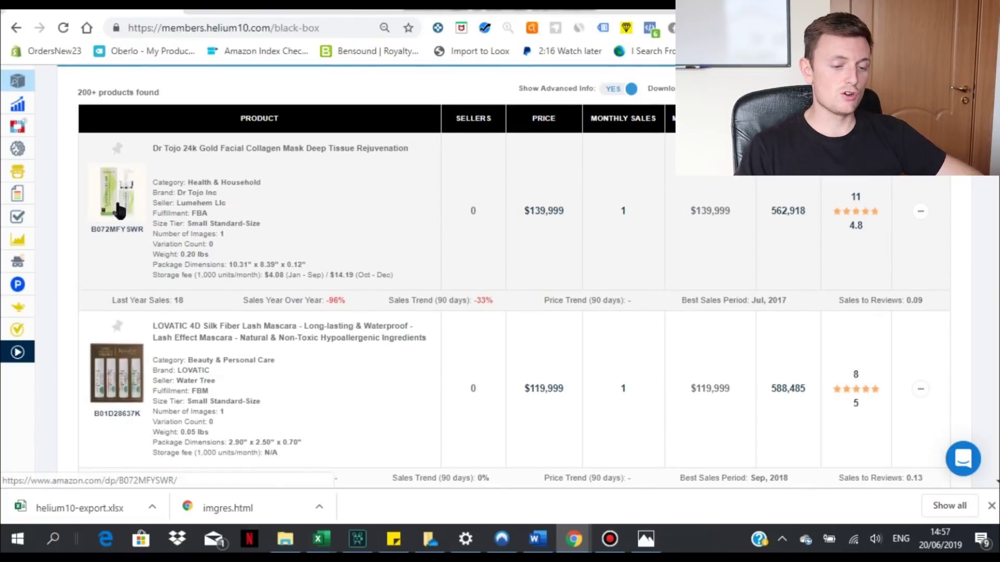
{"action": "left_click", "coordinate": [125, 227]}
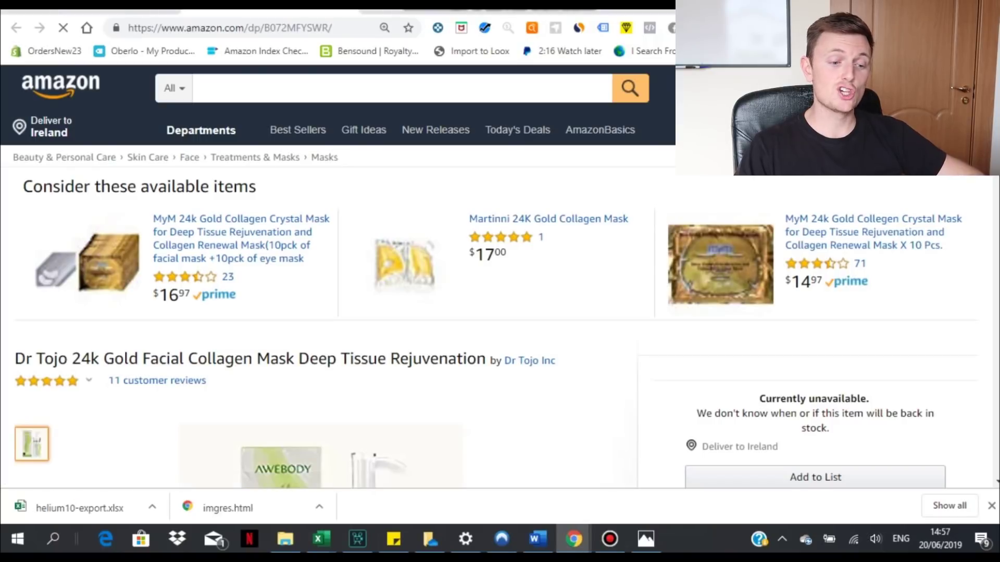
{"action": "key", "text": "alt+Left"}
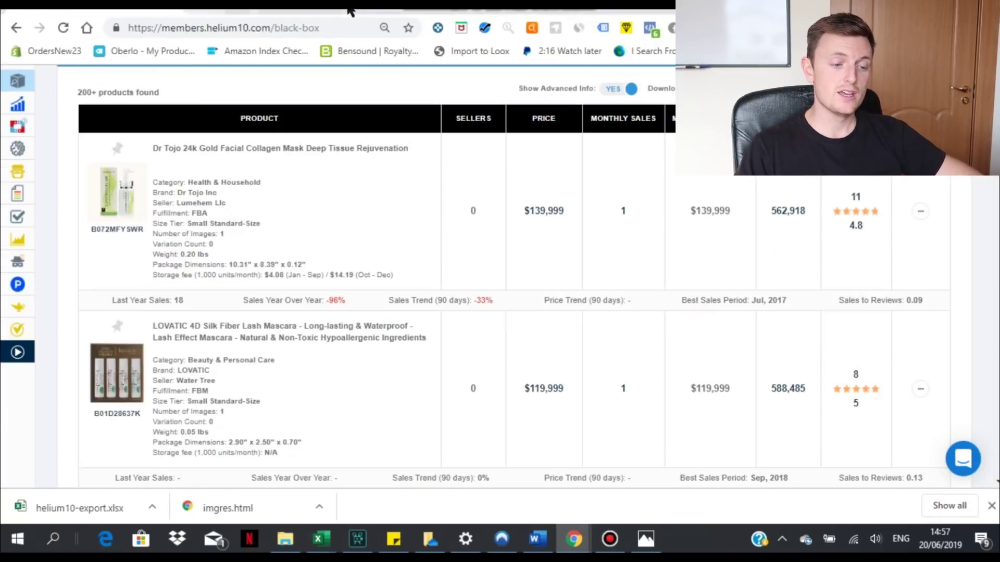
{"action": "key", "text": "alt+Left"}
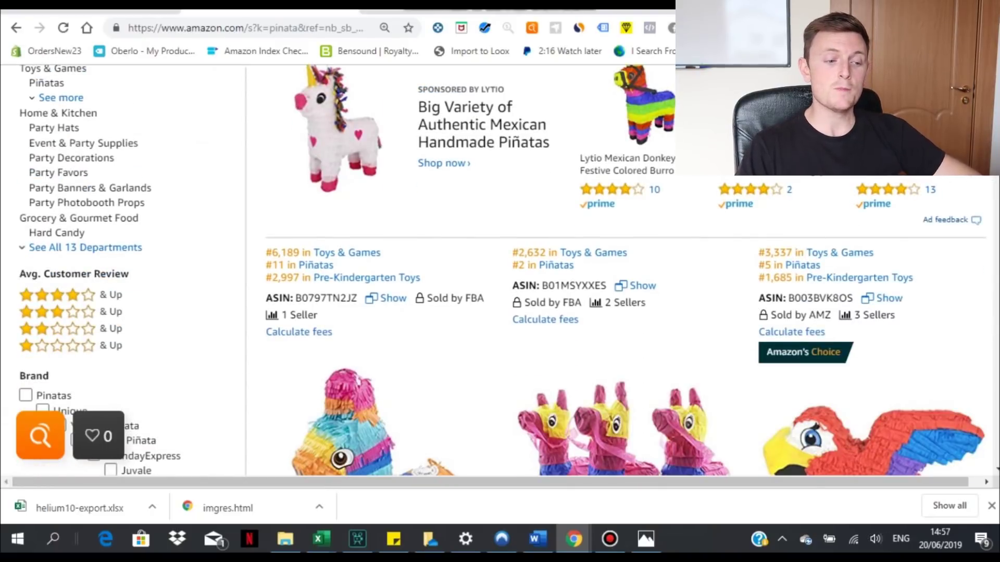
Run Xray on the pinata results and view the Aztec Imports Macaw Pinata sales chart
{"action": "left_click", "coordinate": [486, 27]}
{"action": "left_click", "coordinate": [349, 120]}
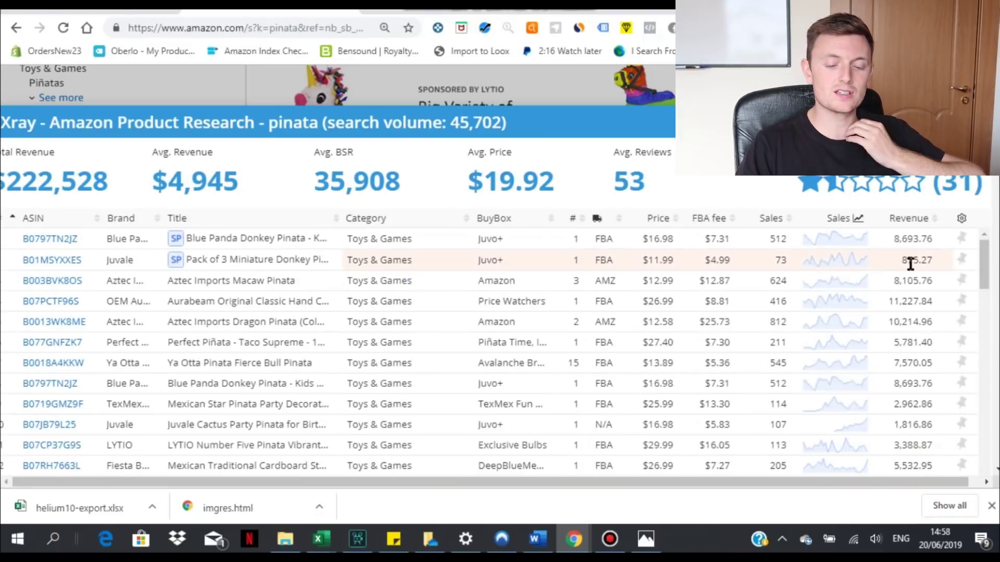
{"action": "mouse_move", "coordinate": [985, 266]}
{"action": "left_mouse_down"}
{"action": "mouse_move", "coordinate": [986, 354]}
{"action": "mouse_move", "coordinate": [984, 274]}
{"action": "left_mouse_up"}
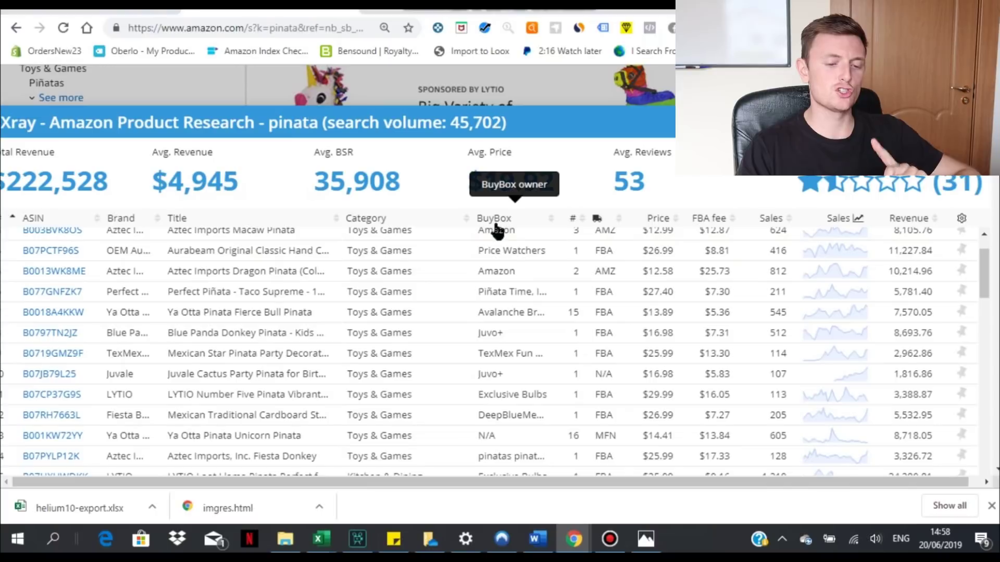
{"action": "left_click", "coordinate": [842, 237]}
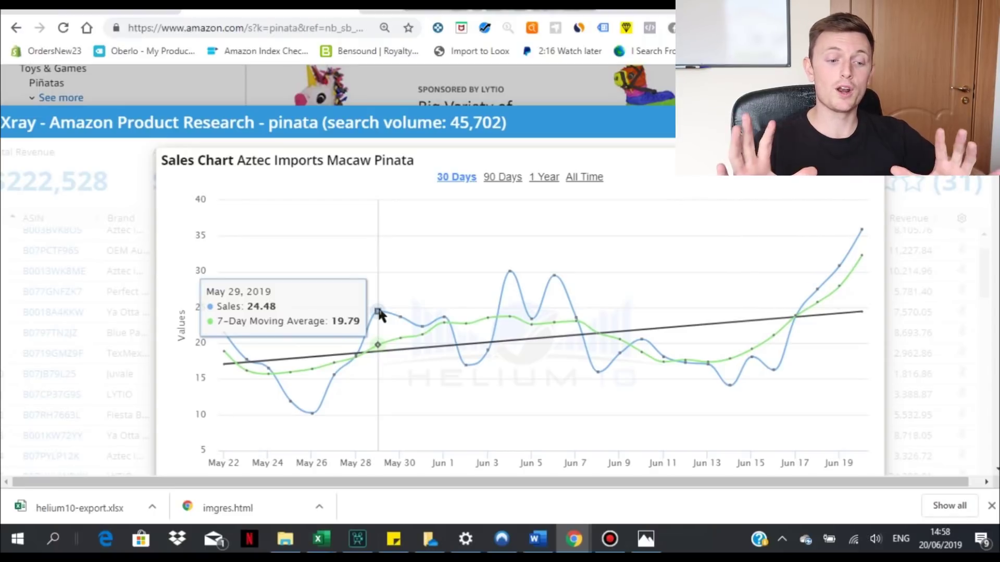
Close the sales chart and Xray, then calculate fees for the donkey pinata 3-pack
{"action": "key", "text": "Escape"}
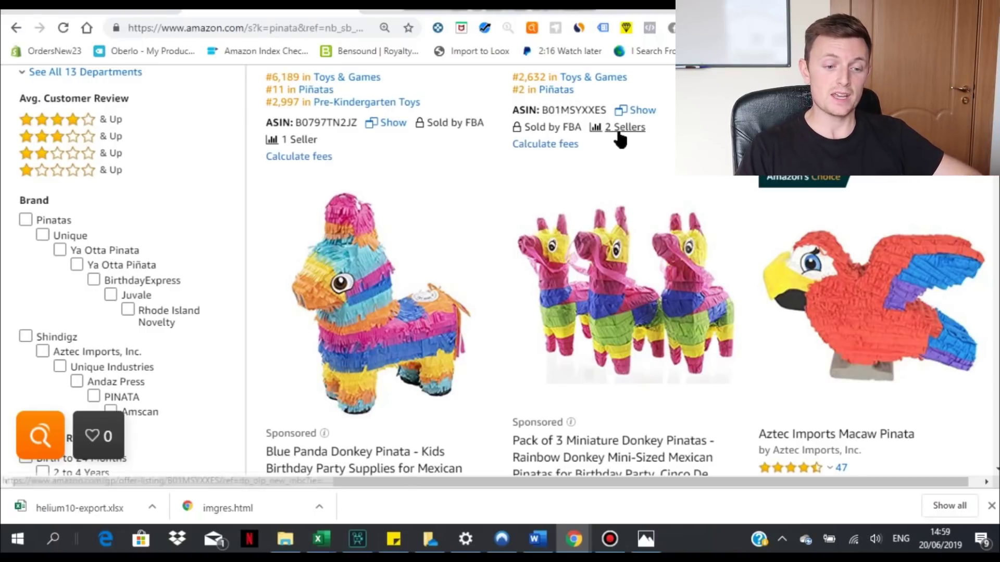
{"action": "left_click", "coordinate": [559, 143]}
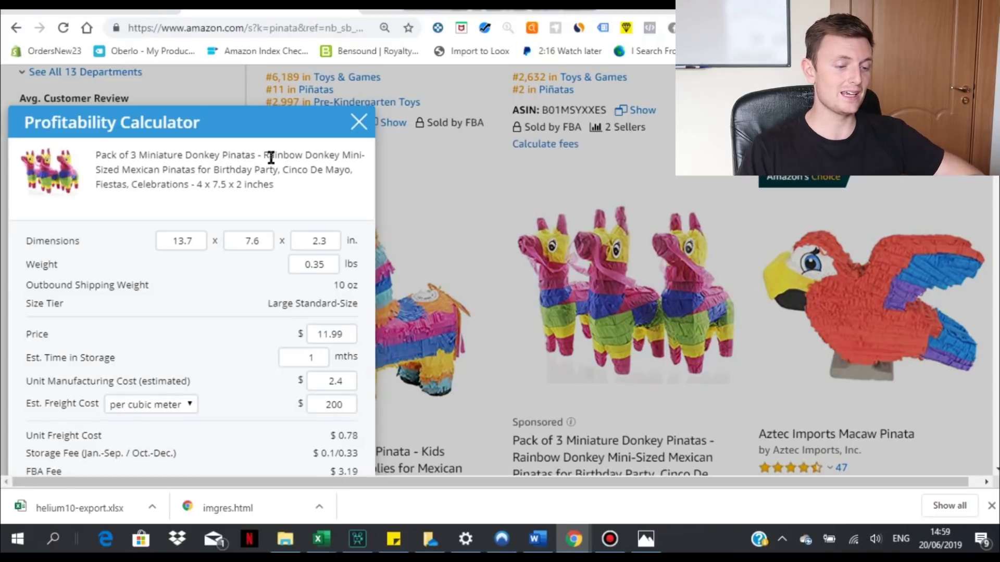
Move the Profitability Calculator up the page, then close it
{"action": "left_click_drag", "start_coordinate": [286, 121], "coordinate": [343, 120]}
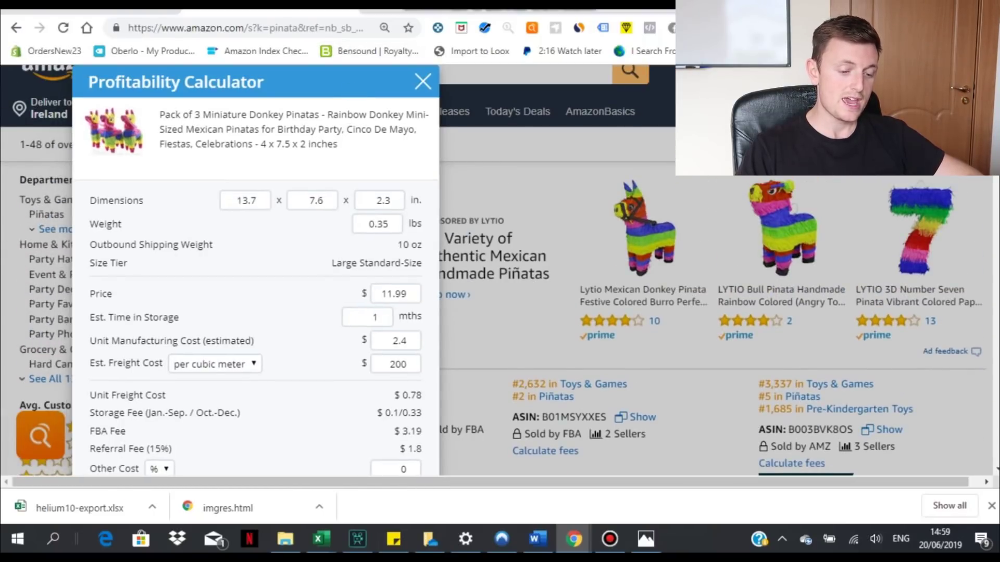
{"action": "left_click", "coordinate": [421, 83]}
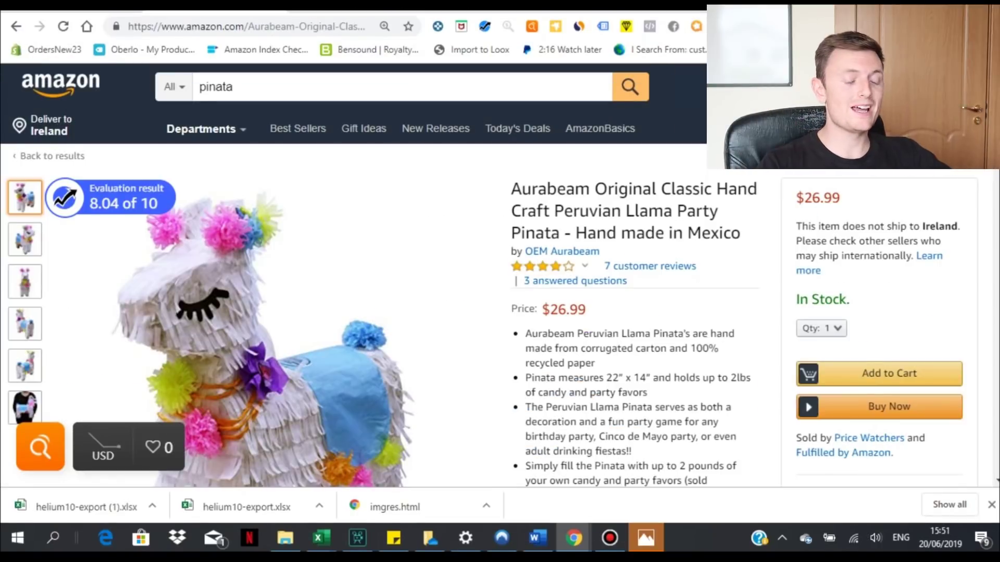
Inspect the llama pinata's image, evaluation badge and all-time price and sales-rank history
{"action": "scroll", "coordinate": [354, 276], "scroll_direction": "down", "scroll_amount": 2}
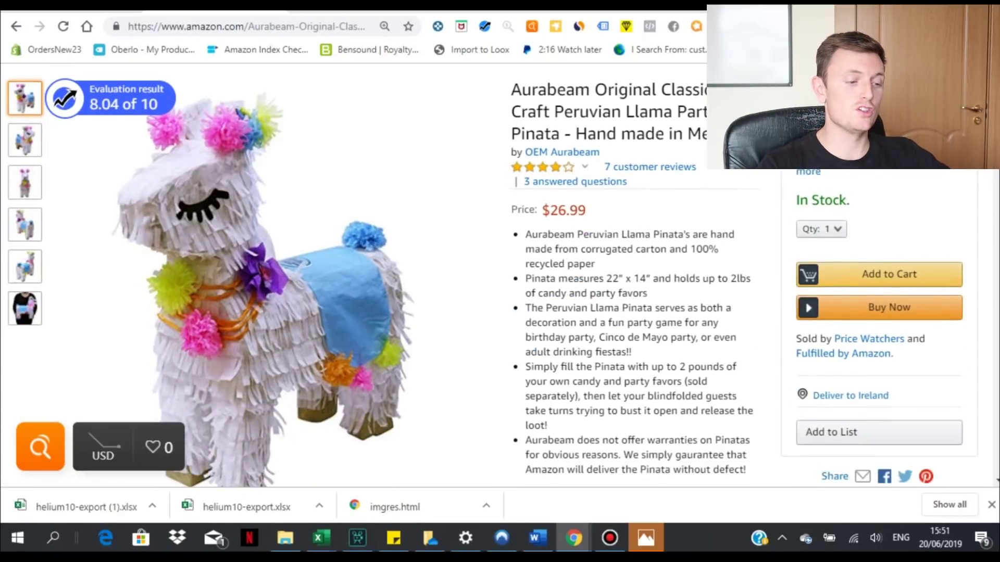
{"action": "mouse_move", "coordinate": [214, 112]}
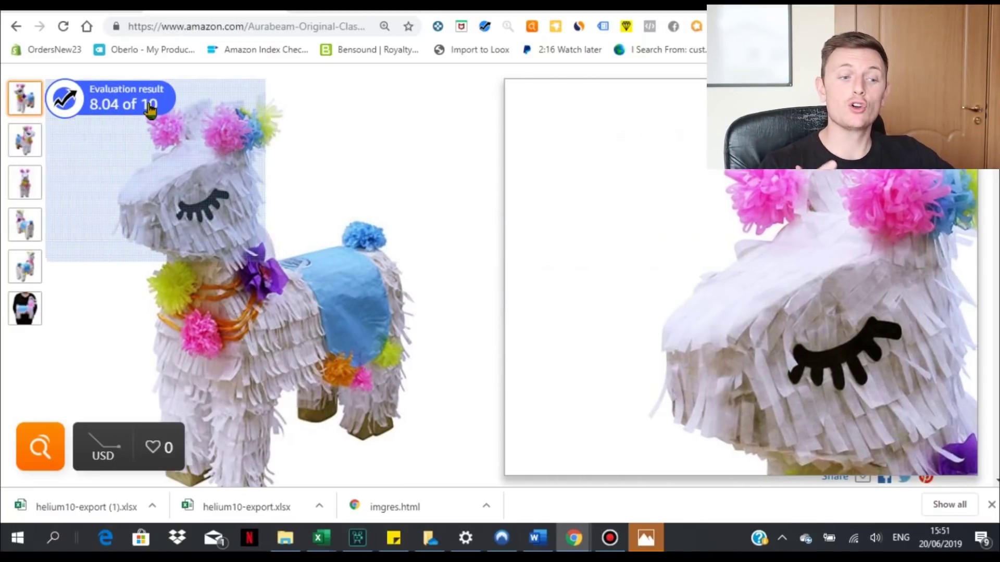
{"action": "mouse_move", "coordinate": [150, 109]}
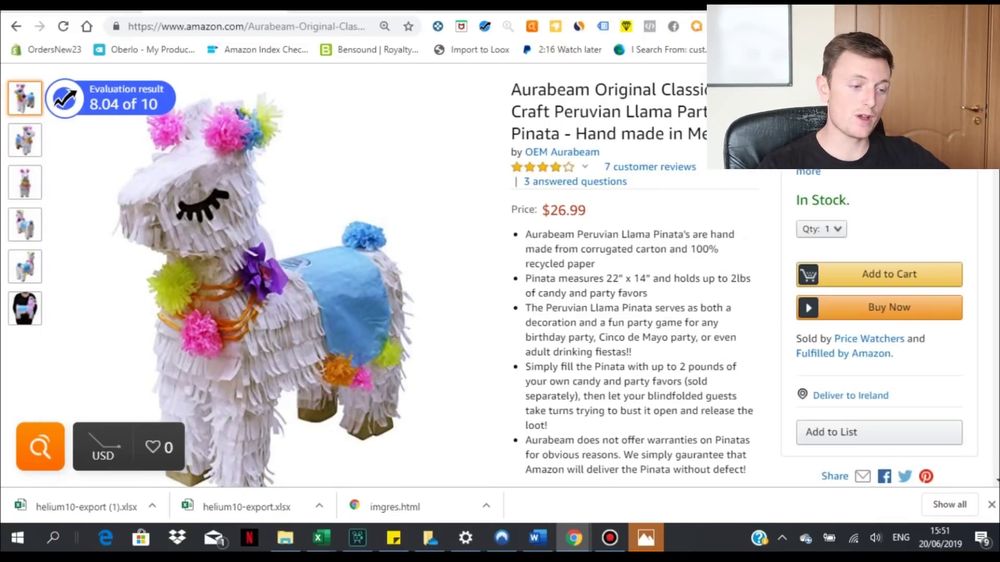
{"action": "scroll", "coordinate": [365, 260], "scroll_direction": "down", "scroll_amount": 10}
{"action": "scroll", "coordinate": [365, 261], "scroll_direction": "up", "scroll_amount": 3}
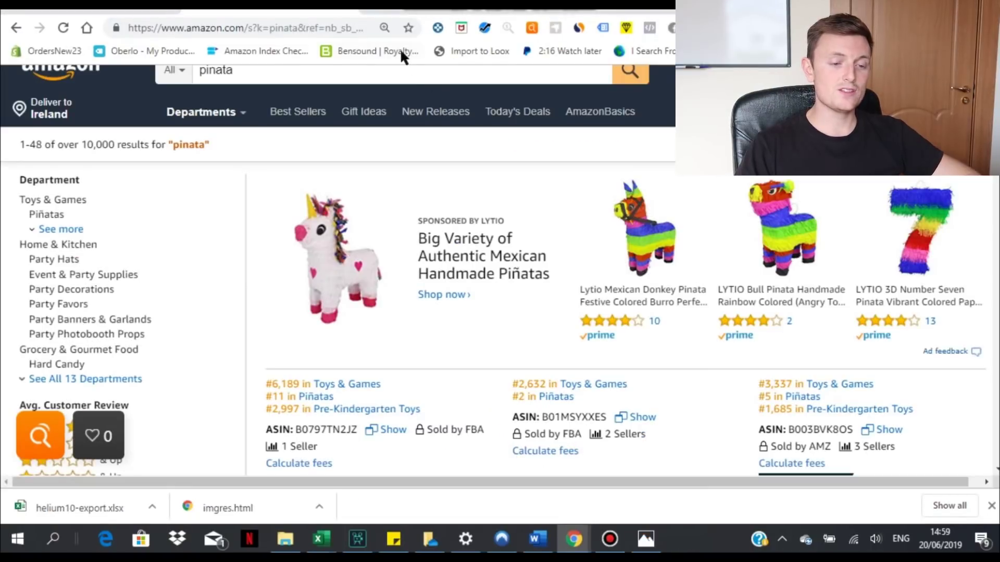
{"action": "left_click", "coordinate": [400, 5]}
{"action": "mouse_move", "coordinate": [9, 156]}
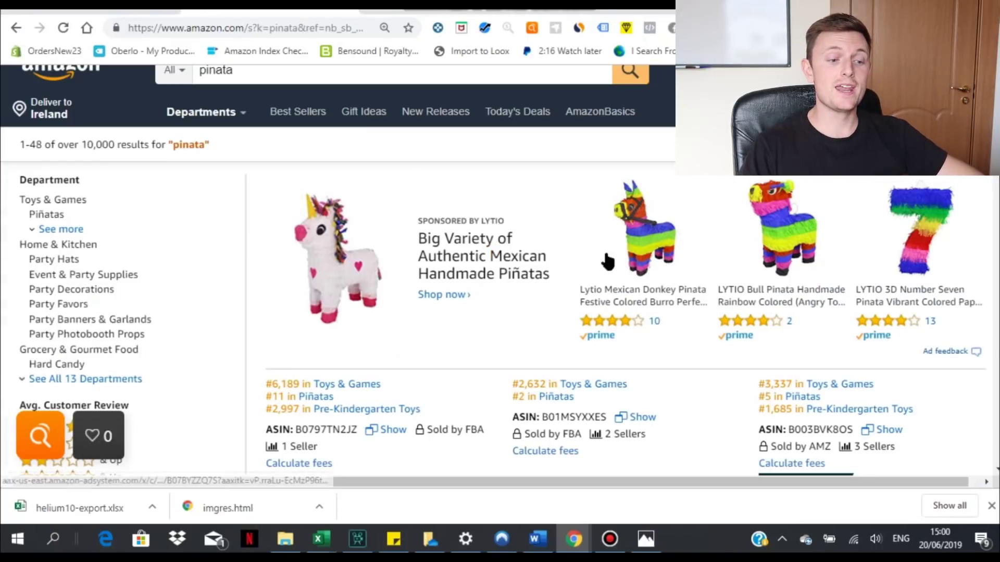
{"action": "scroll", "coordinate": [891, 315], "scroll_direction": "down", "scroll_amount": 7}
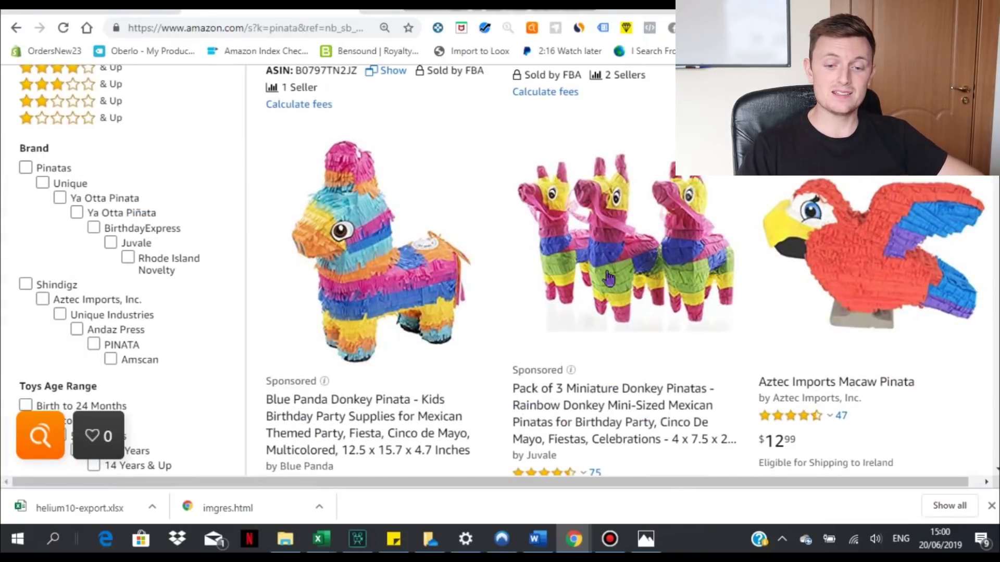
{"action": "left_click", "coordinate": [892, 315]}
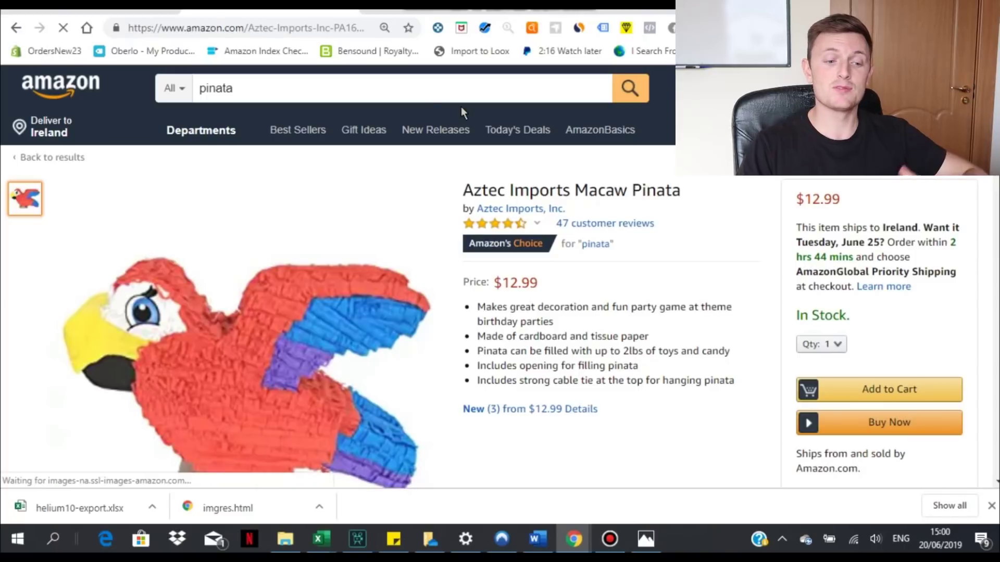
Select the ASIN B003BVK8OS in the address bar and scroll to Product information
{"action": "left_click_drag", "start_coordinate": [297, 29], "coordinate": [392, 34]}
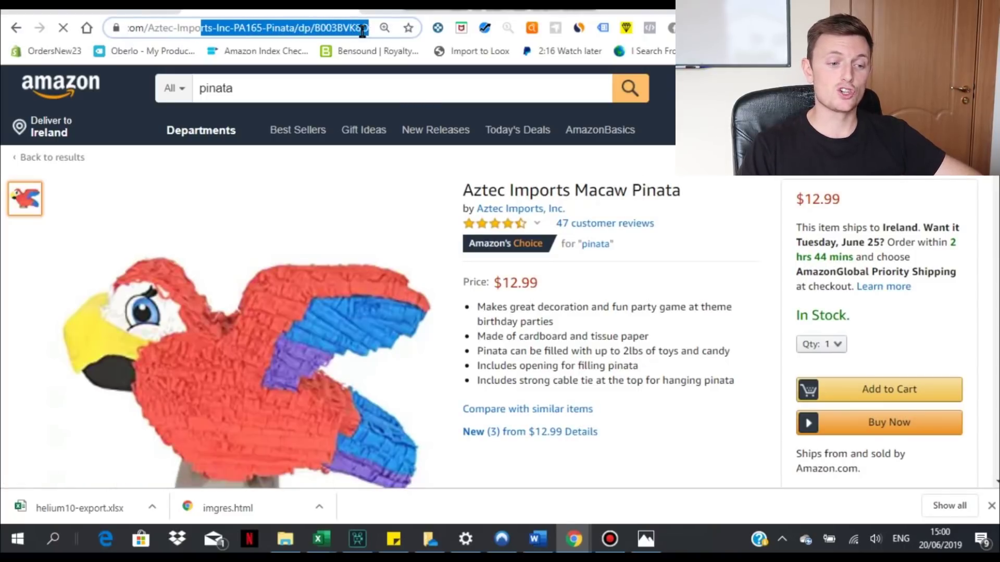
{"action": "left_click", "coordinate": [310, 26]}
{"action": "left_click_drag", "start_coordinate": [315, 27], "coordinate": [349, 27]}
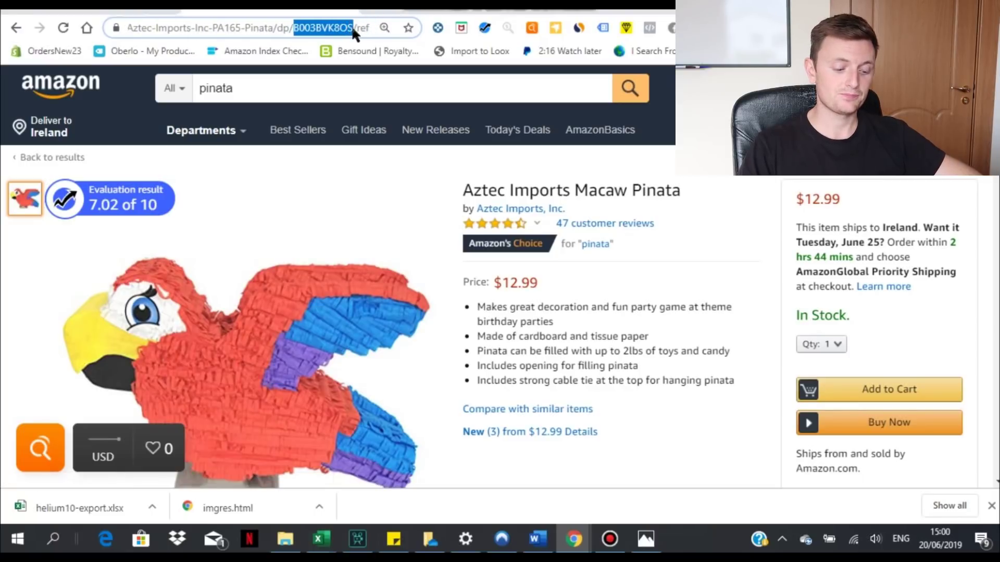
{"action": "scroll", "coordinate": [338, 276], "scroll_direction": "down", "scroll_amount": 20}
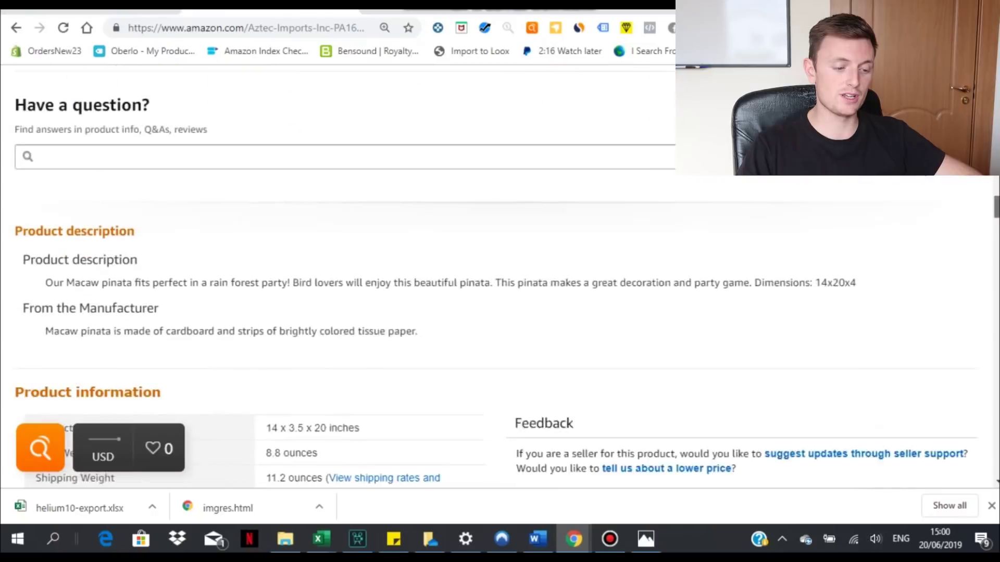
{"action": "mouse_move", "coordinate": [992, 207]}
{"action": "left_mouse_down"}
{"action": "mouse_move", "coordinate": [992, 225]}
{"action": "mouse_move", "coordinate": [989, 218]}
{"action": "left_mouse_up"}
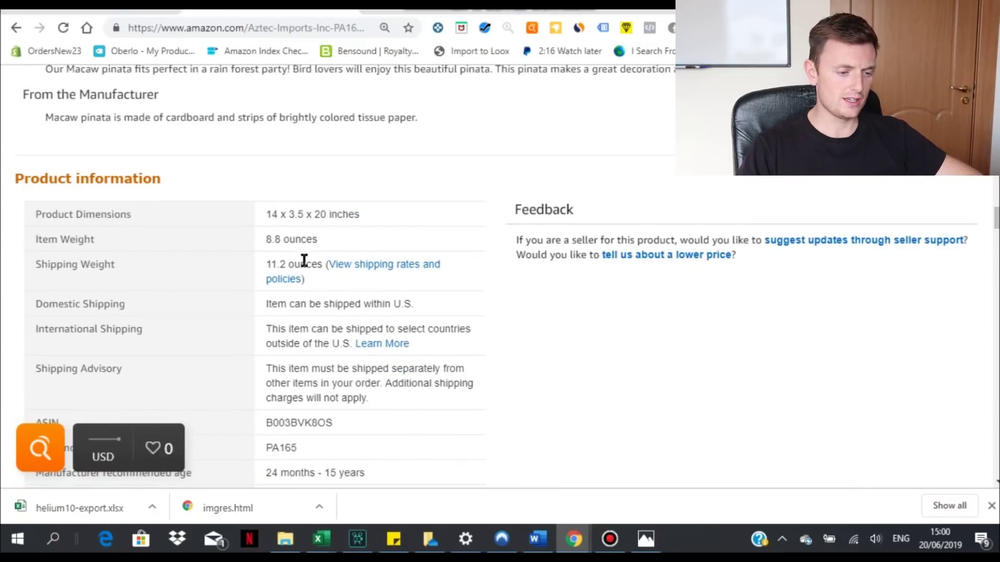
Paste ASIN B003BVK8OS into Cerebro as the fourth ASIN
{"action": "key", "text": "ctrl+Tab"}
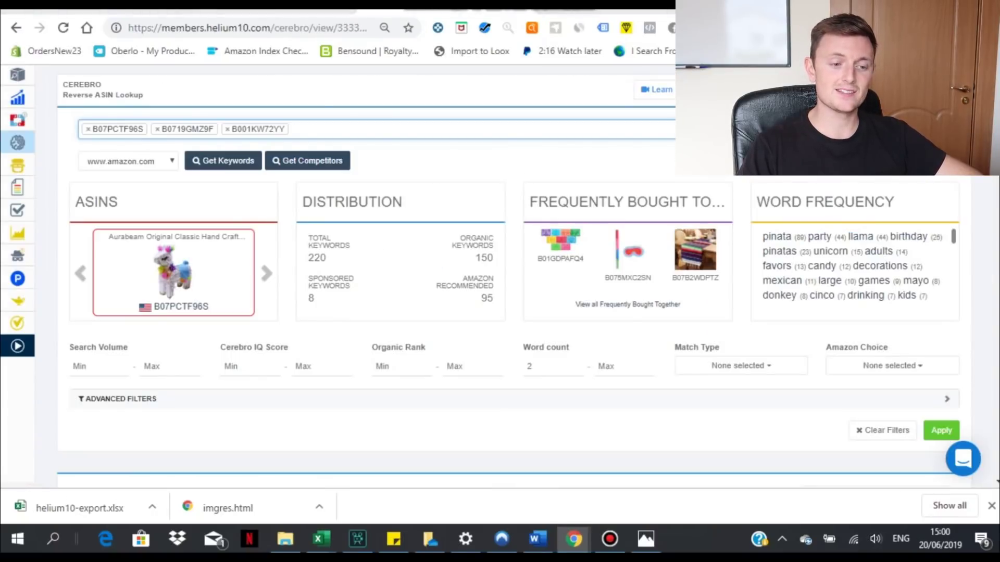
{"action": "left_click", "coordinate": [323, 129]}
{"action": "type", "text": "B003BVK8OS"}
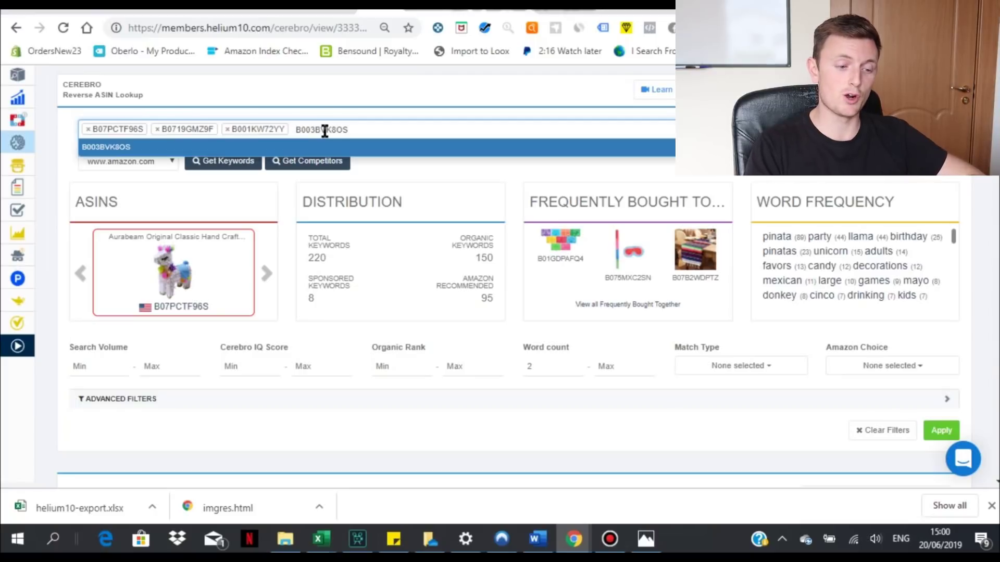
{"action": "left_click", "coordinate": [241, 149]}
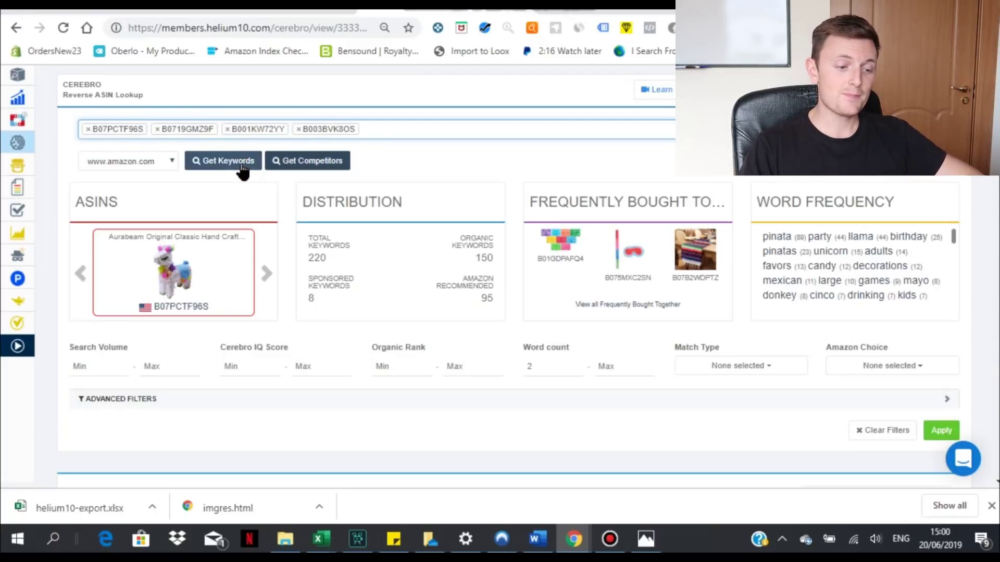
Check competitors, then load the four ASINs' keywords from history and export them
{"action": "left_click", "coordinate": [292, 163]}
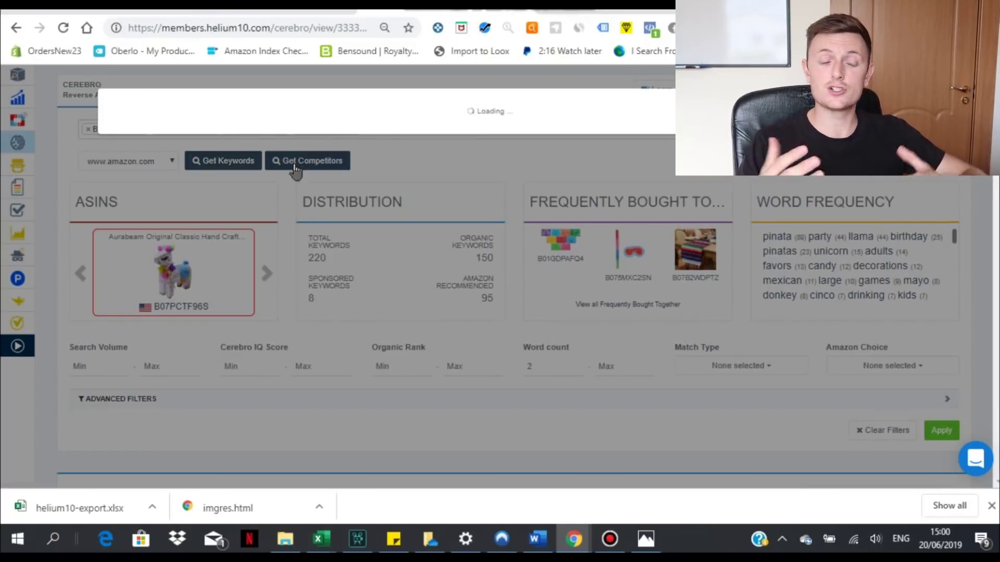
{"action": "key", "text": "Escape"}
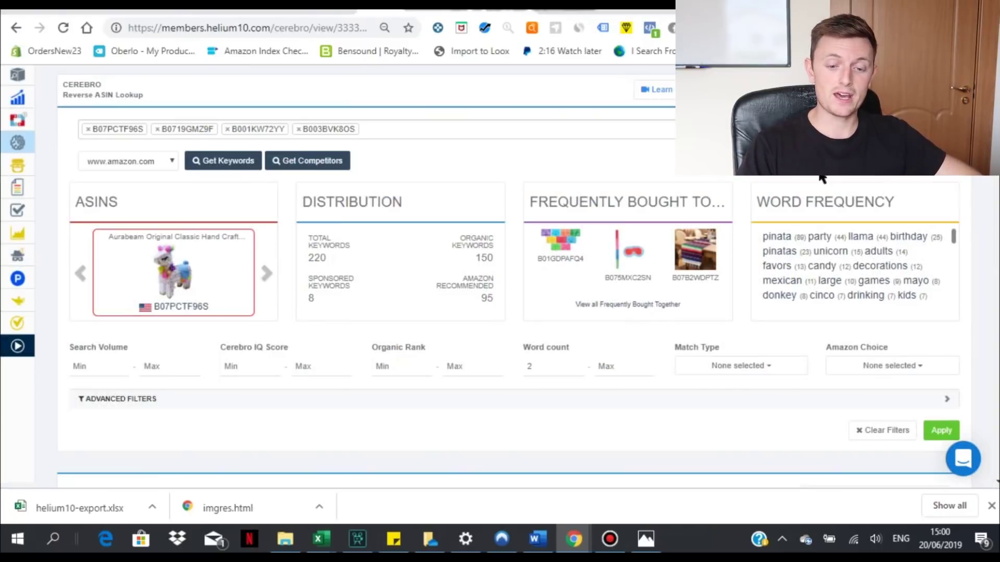
{"action": "left_click", "coordinate": [222, 163]}
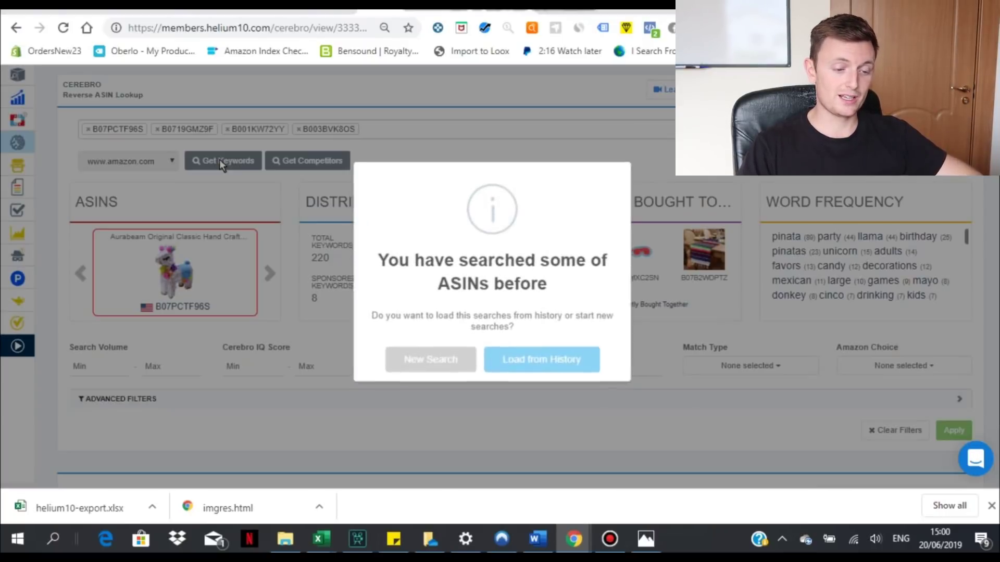
{"action": "left_click", "coordinate": [491, 361]}
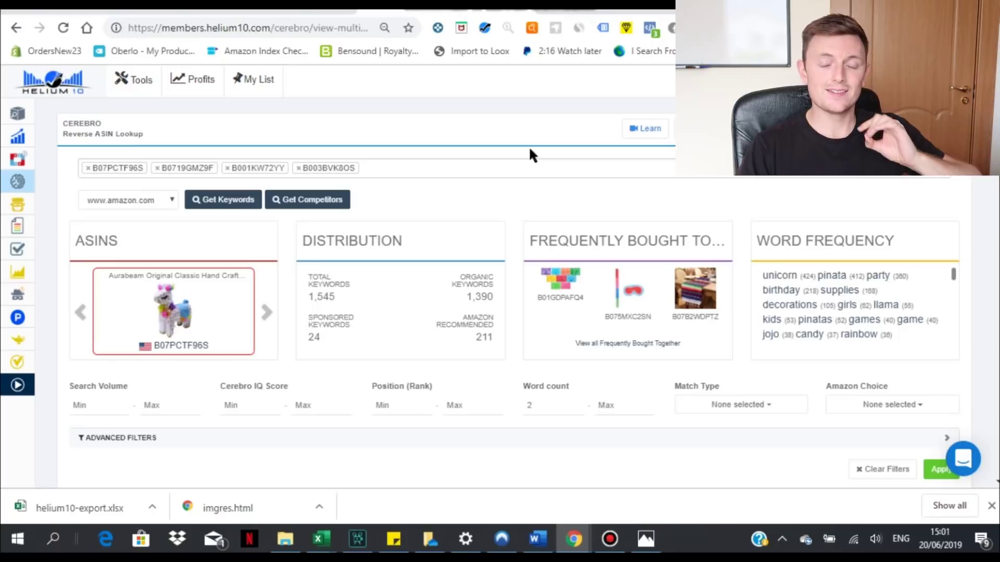
{"action": "left_click", "coordinate": [770, 186]}
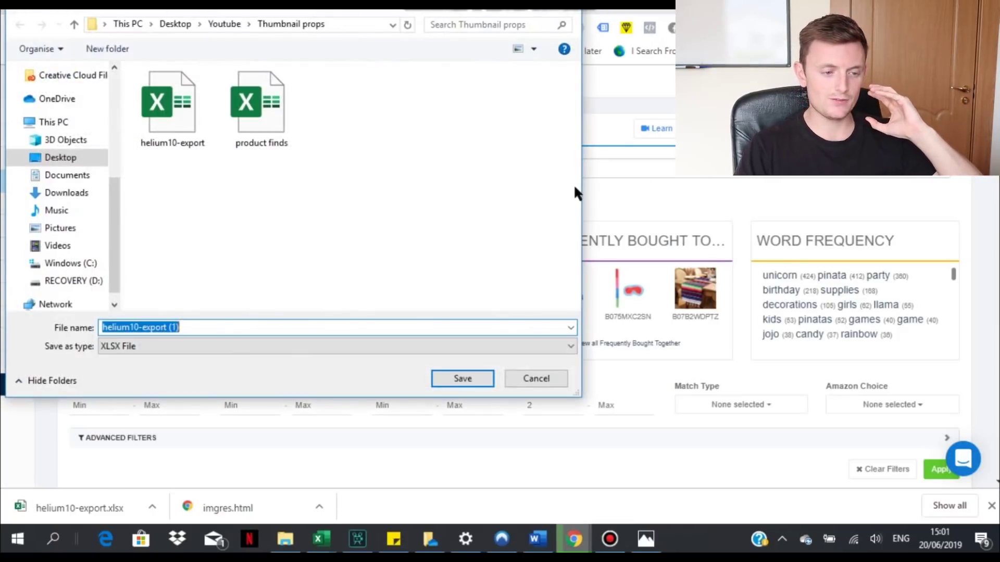
Save the keyword export and open the helium10-export file in Excel
{"action": "left_click", "coordinate": [473, 376]}
{"action": "left_click", "coordinate": [321, 539]}
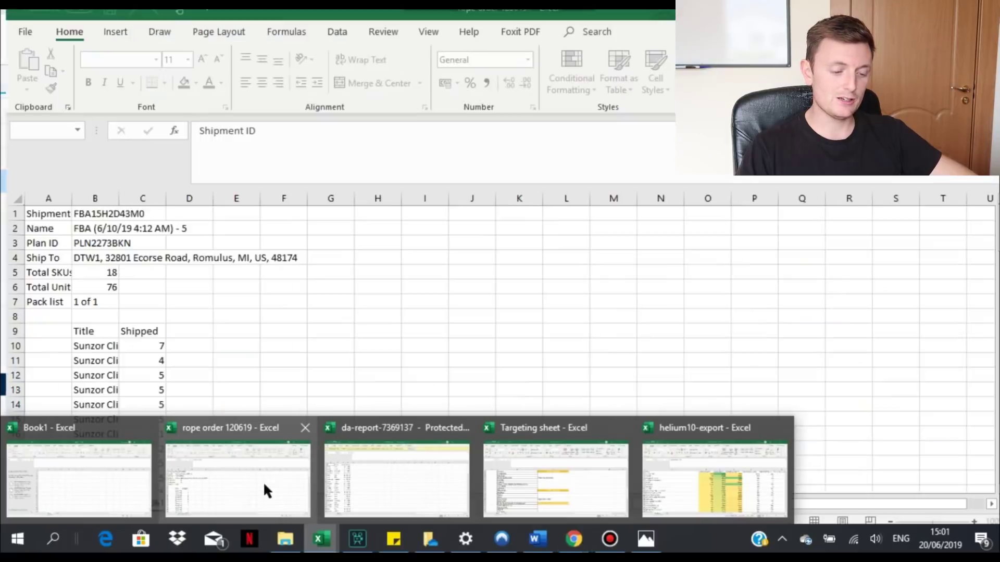
{"action": "left_click", "coordinate": [74, 476]}
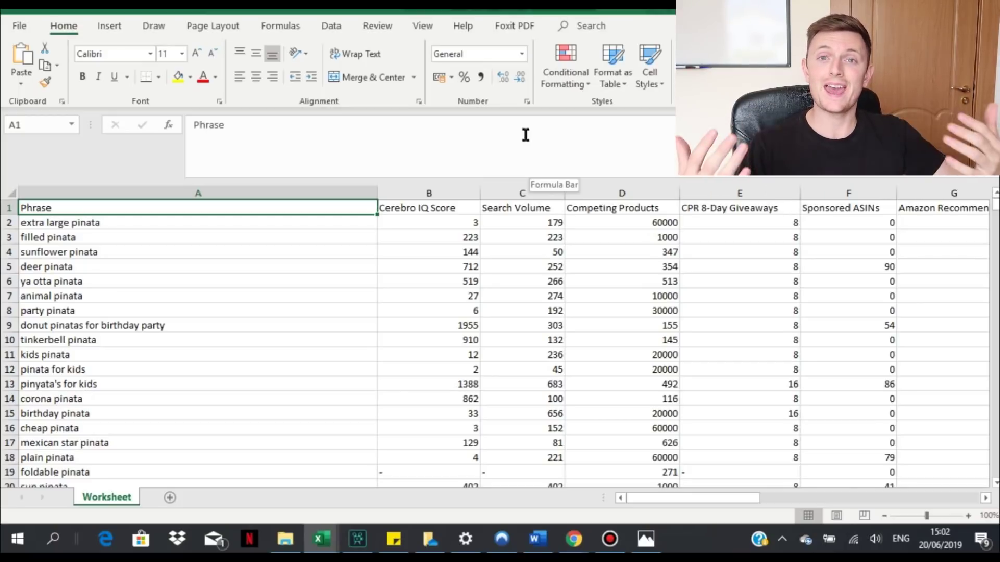
{"action": "left_click", "coordinate": [568, 77]}
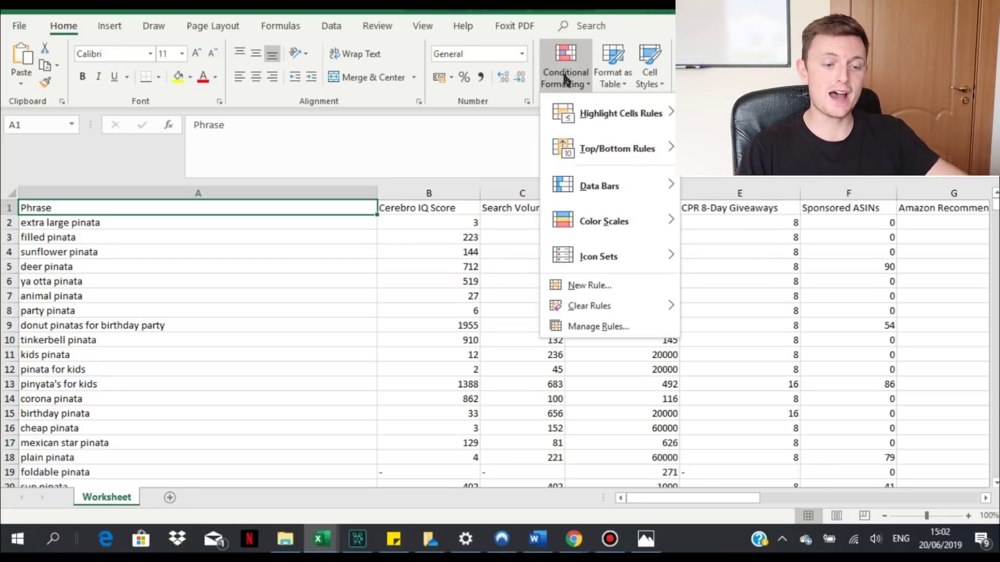
Shade the Cerebro IQ Score column (B) with a green-yellow-red colour scale
{"action": "mouse_move", "coordinate": [632, 228]}
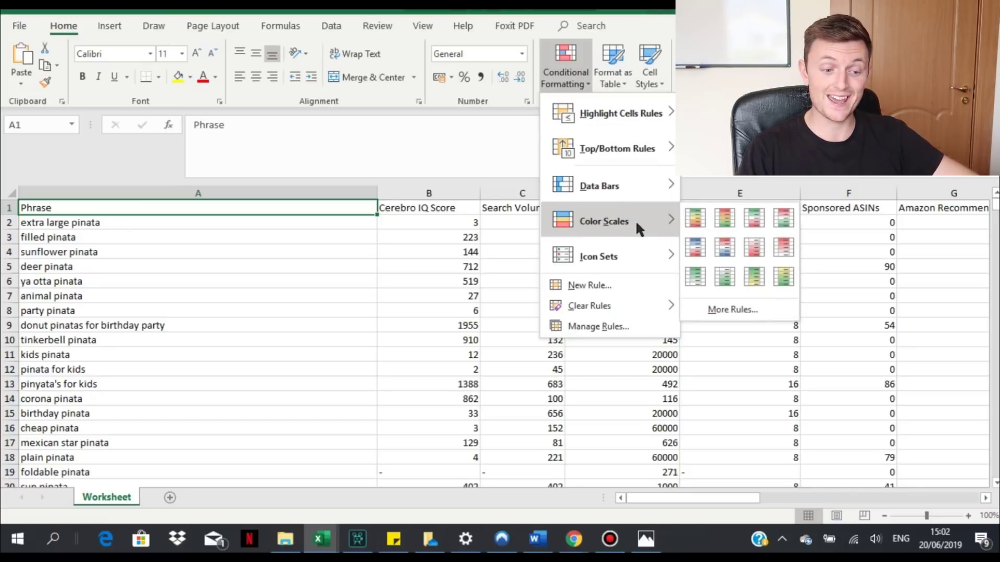
{"action": "left_click", "coordinate": [428, 187]}
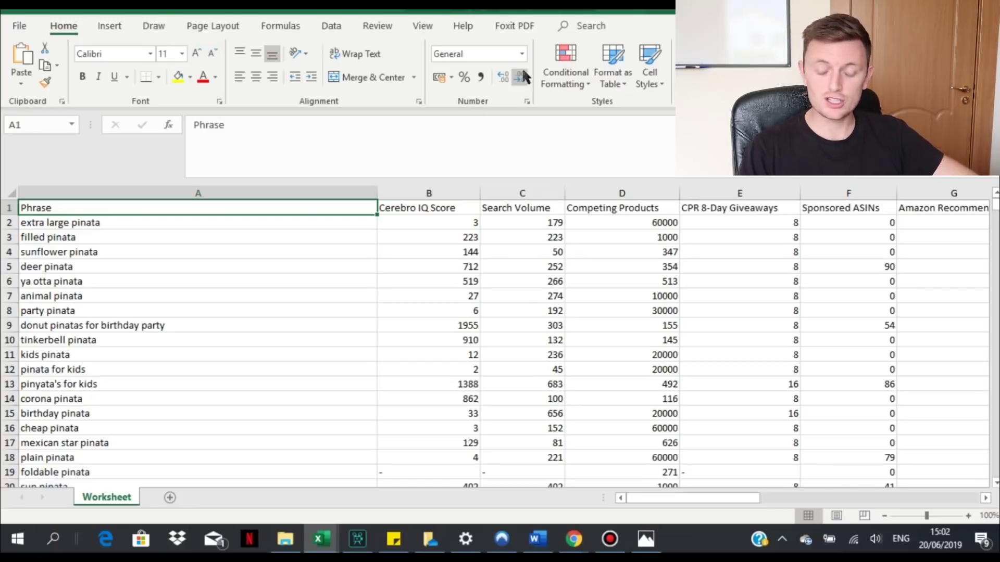
{"action": "left_click", "coordinate": [573, 54]}
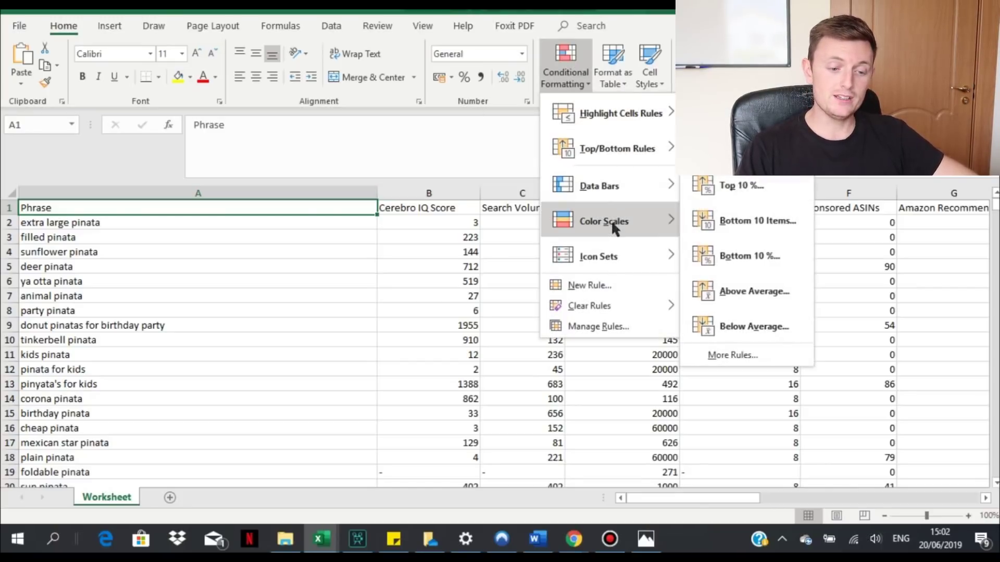
{"action": "mouse_move", "coordinate": [609, 222]}
{"action": "left_click", "coordinate": [689, 221]}
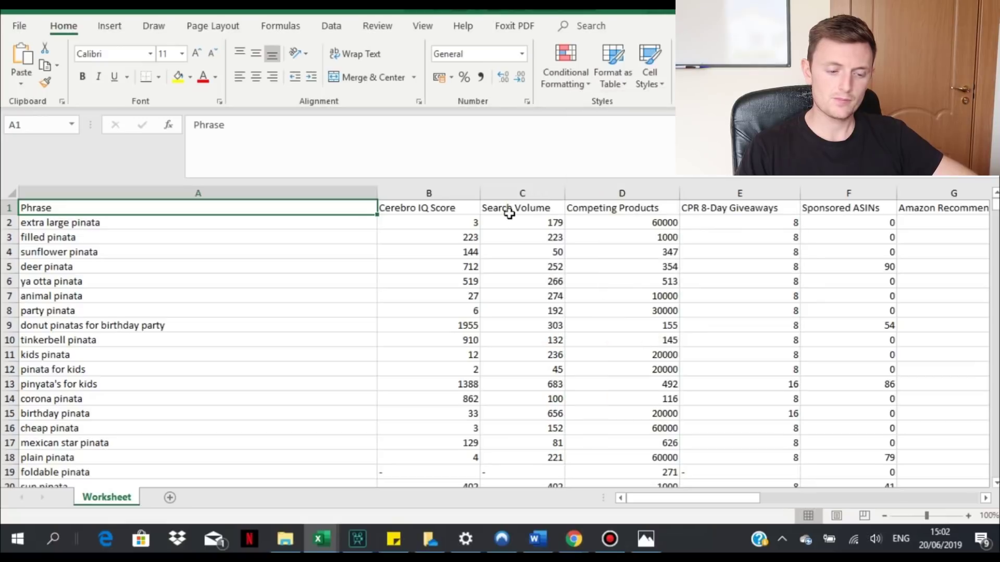
{"action": "left_click", "coordinate": [464, 193]}
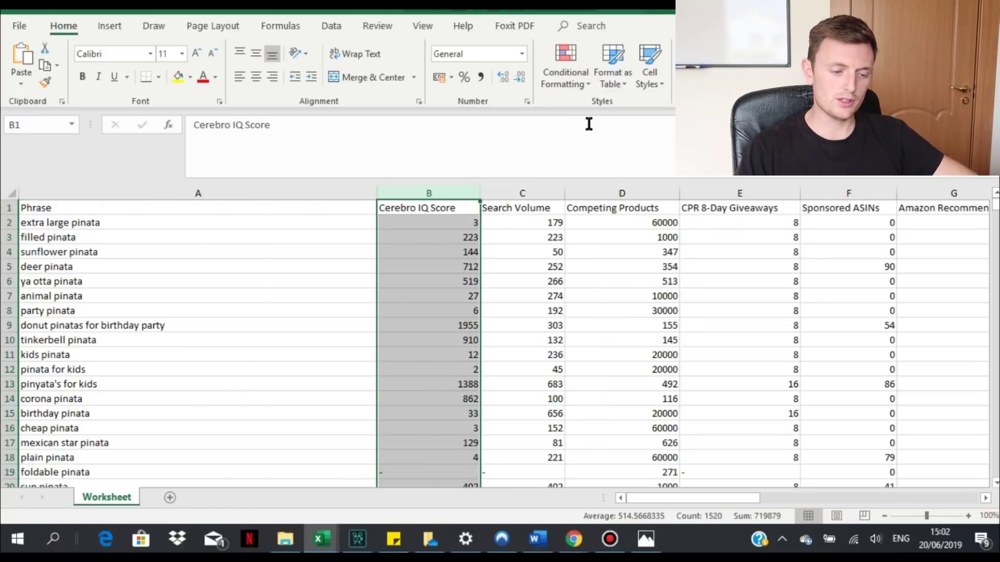
{"action": "left_click", "coordinate": [570, 66]}
{"action": "mouse_move", "coordinate": [620, 218]}
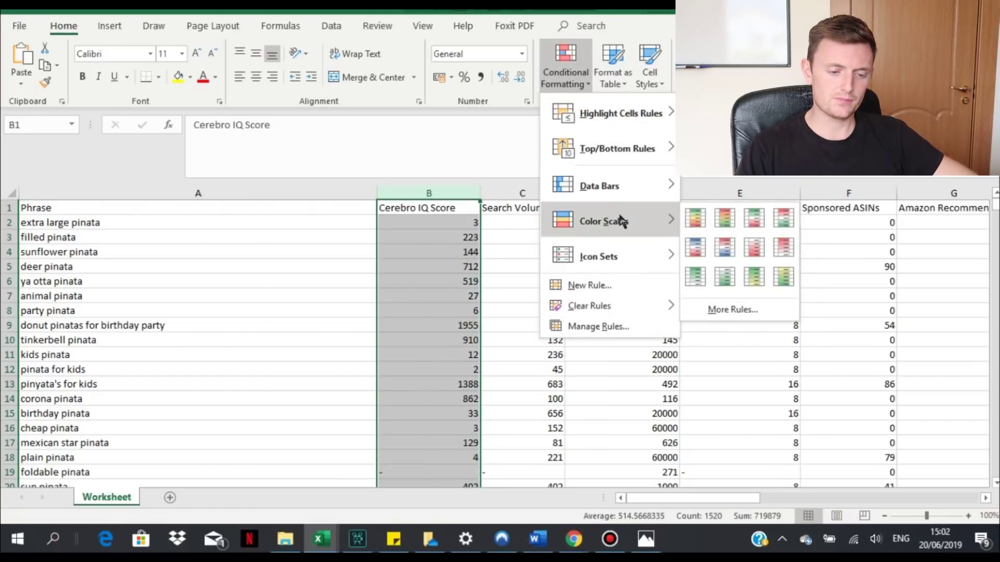
{"action": "left_click", "coordinate": [700, 219]}
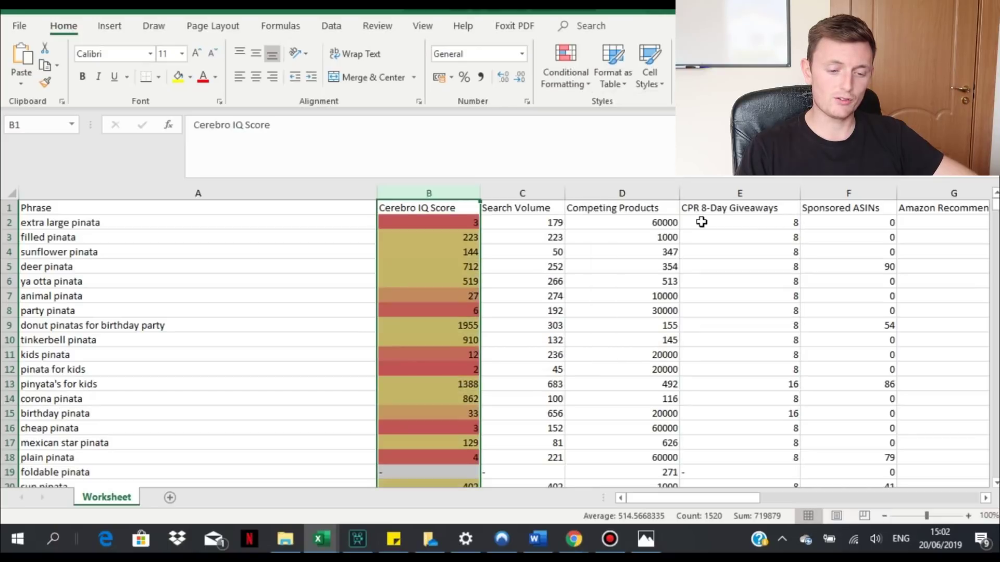
Apply a green-yellow-red colour scale to the Search Volume column
{"action": "left_click", "coordinate": [519, 194]}
{"action": "left_click", "coordinate": [565, 68]}
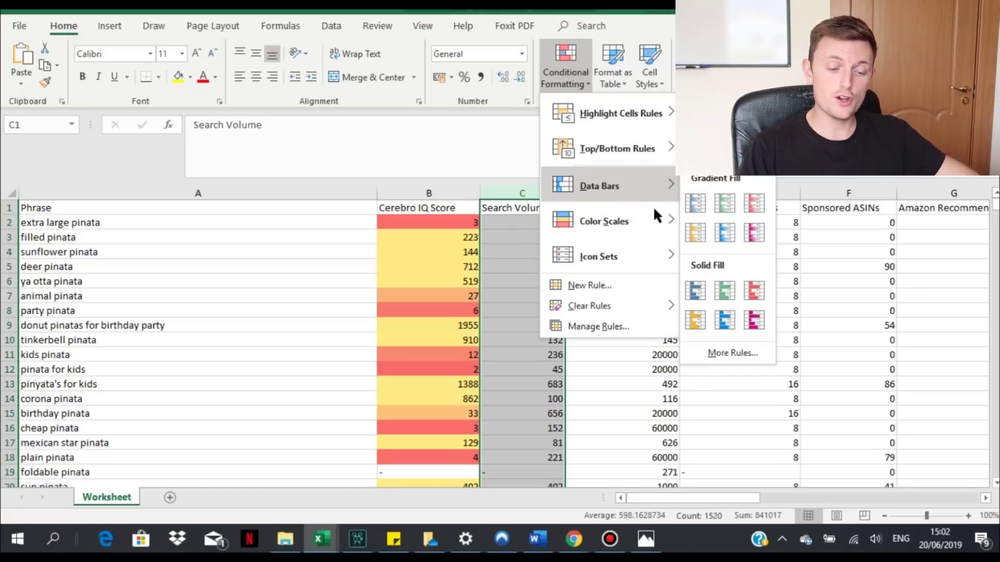
{"action": "mouse_move", "coordinate": [654, 220]}
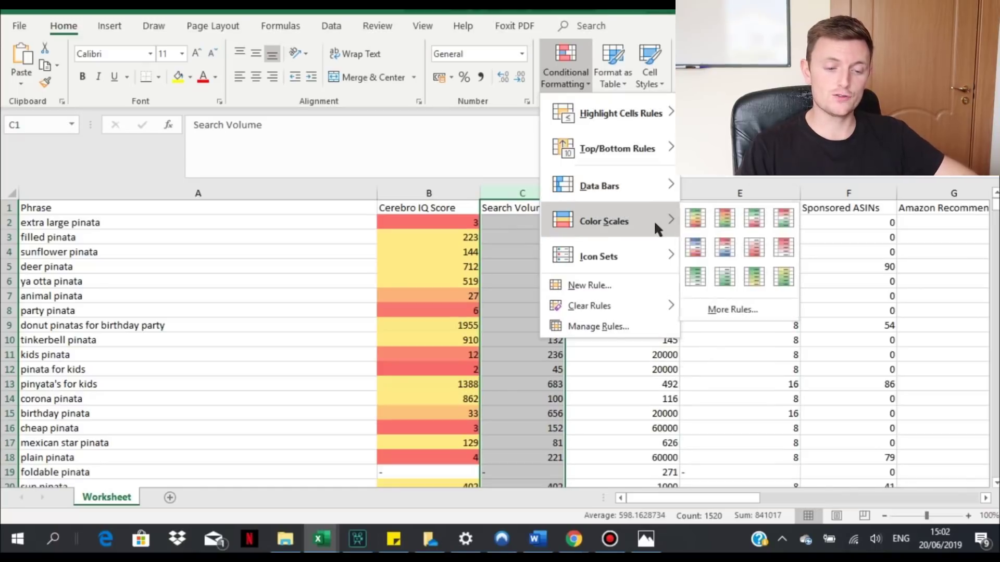
{"action": "left_click", "coordinate": [696, 221]}
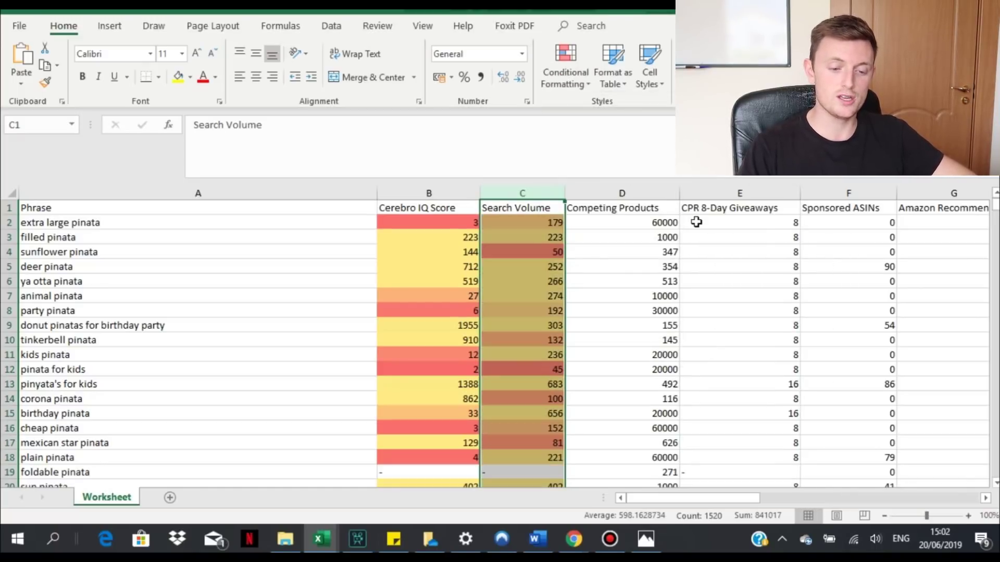
Shade the Competing Products column with a colour scale so low counts show green
{"action": "left_click", "coordinate": [623, 194]}
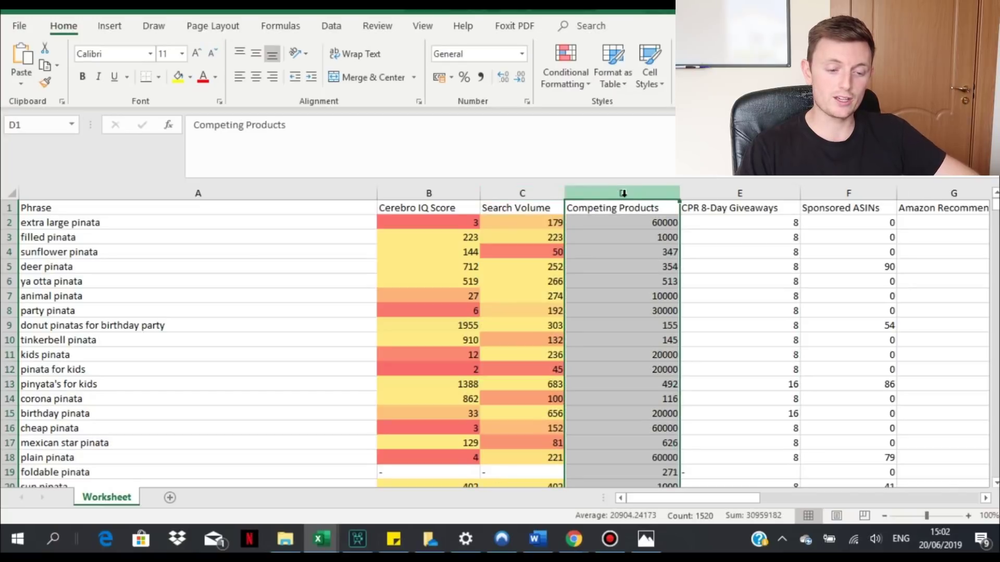
{"action": "left_click", "coordinate": [565, 79]}
{"action": "mouse_move", "coordinate": [626, 224]}
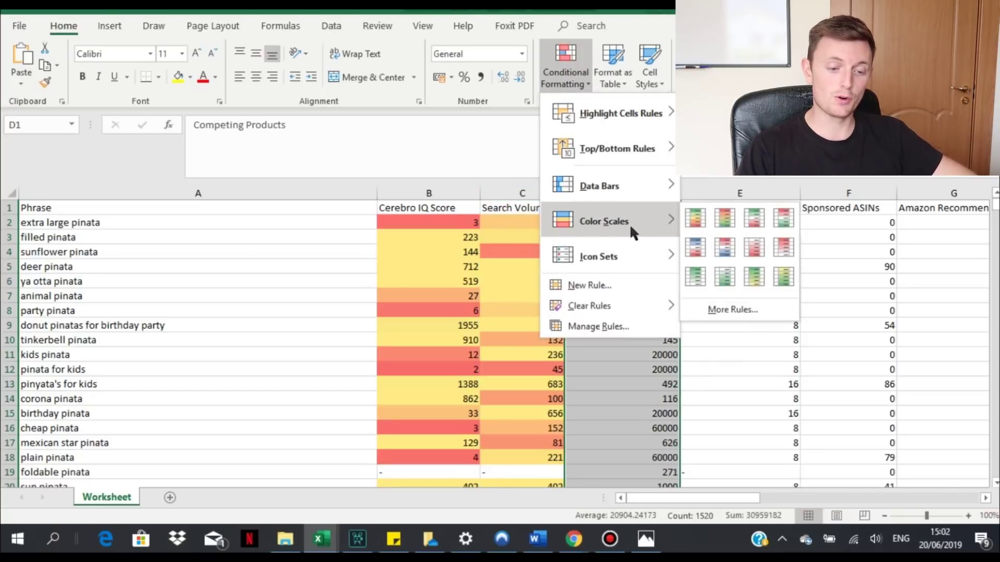
{"action": "left_click", "coordinate": [725, 219]}
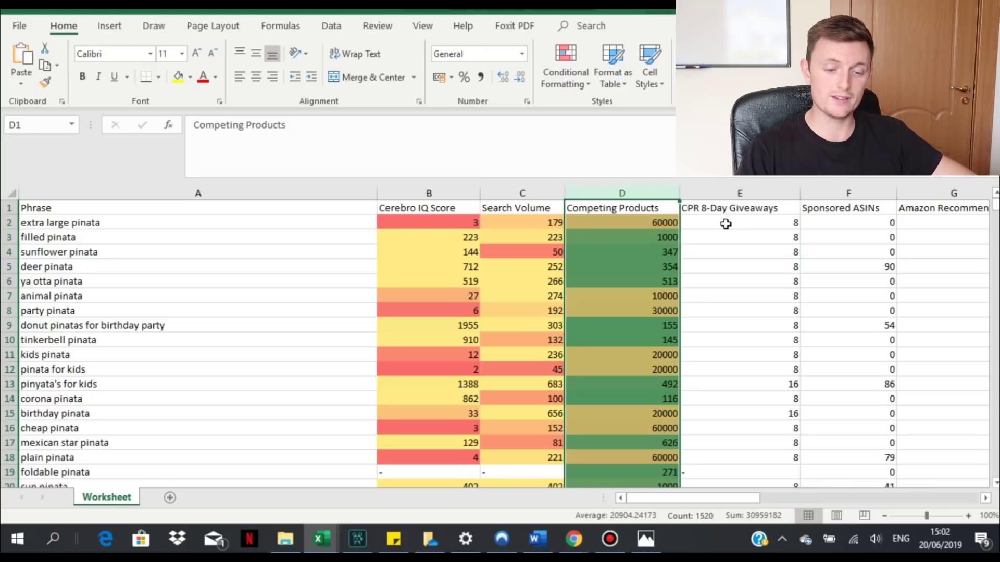
{"action": "left_click", "coordinate": [739, 196]}
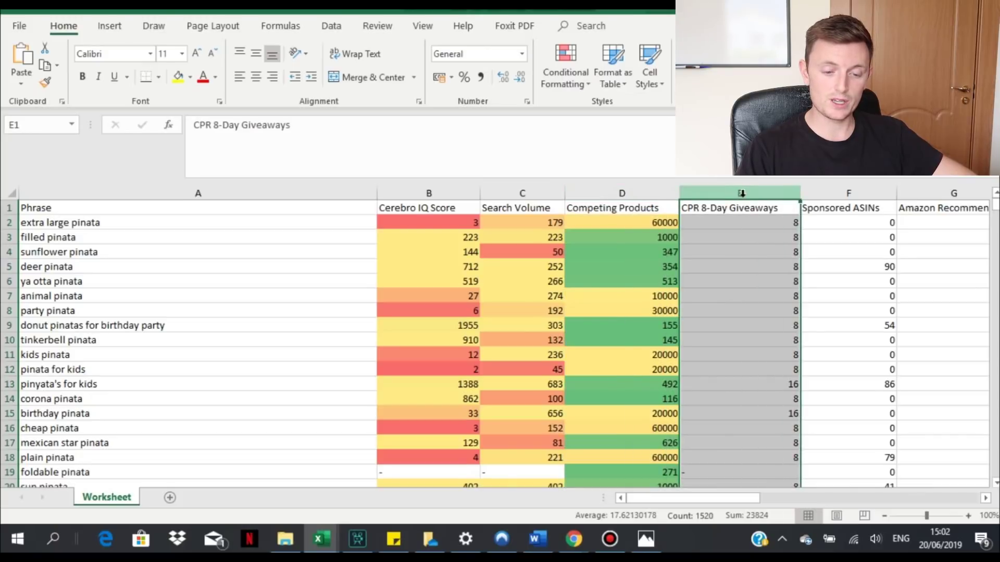
Apply a colour scale to the Sponsored ASINs column
{"action": "left_click_drag", "start_coordinate": [649, 496], "coordinate": [670, 496]}
{"action": "left_click", "coordinate": [471, 190]}
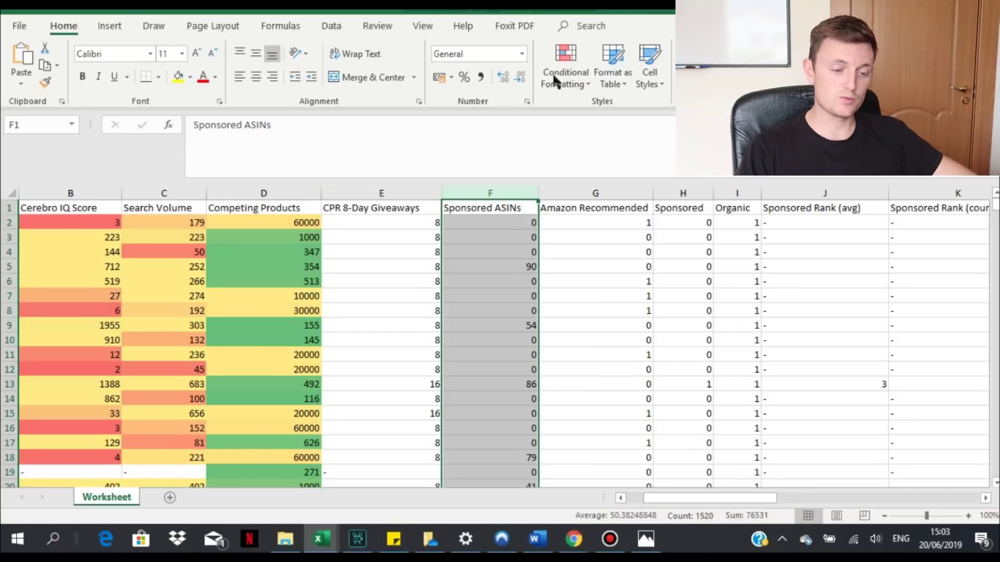
{"action": "left_click", "coordinate": [565, 70]}
{"action": "mouse_move", "coordinate": [637, 225]}
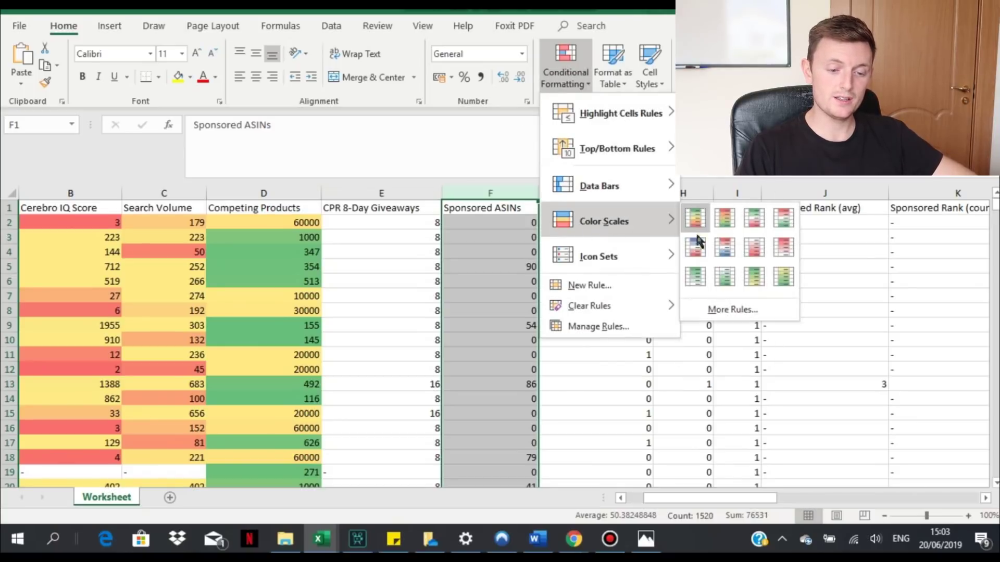
{"action": "left_click", "coordinate": [696, 218]}
Delete the emptied CPR 8-Day Giveaways column E and every column from Amazon Recommended onward
{"action": "left_click", "coordinate": [728, 190]}
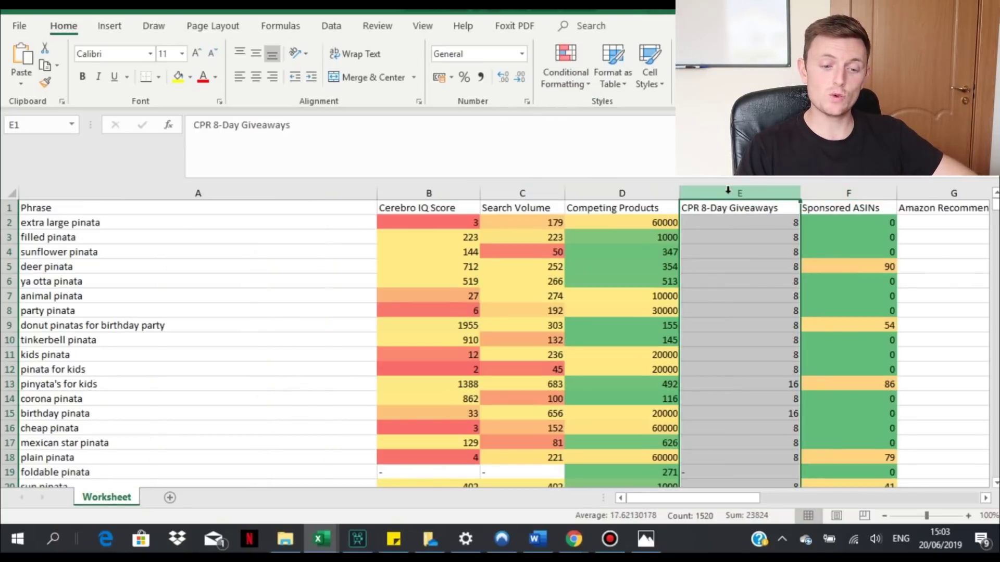
{"action": "key", "text": "Delete"}
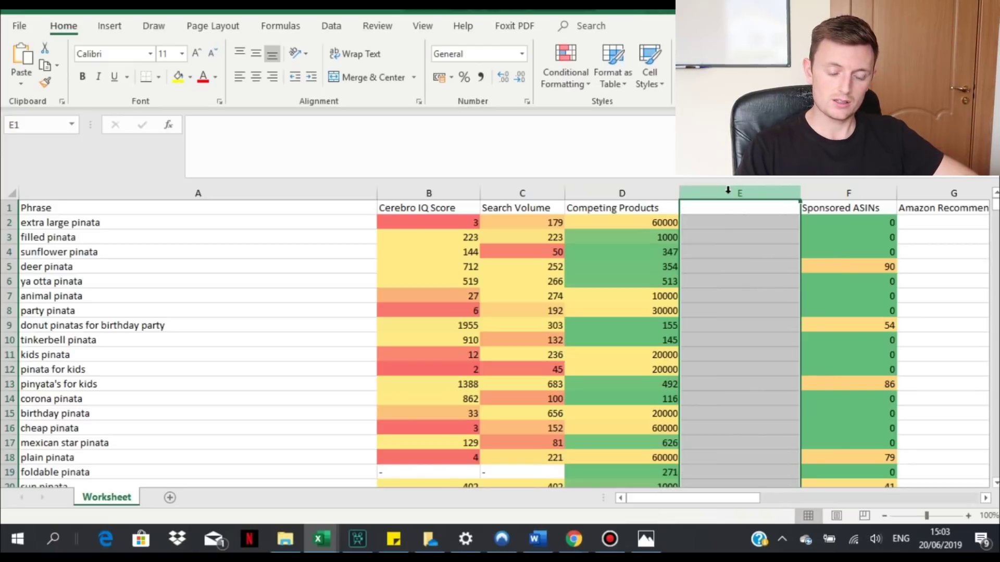
{"action": "right_click", "coordinate": [728, 190]}
{"action": "key", "text": "Escape"}
{"action": "key", "text": "ctrl+minus"}
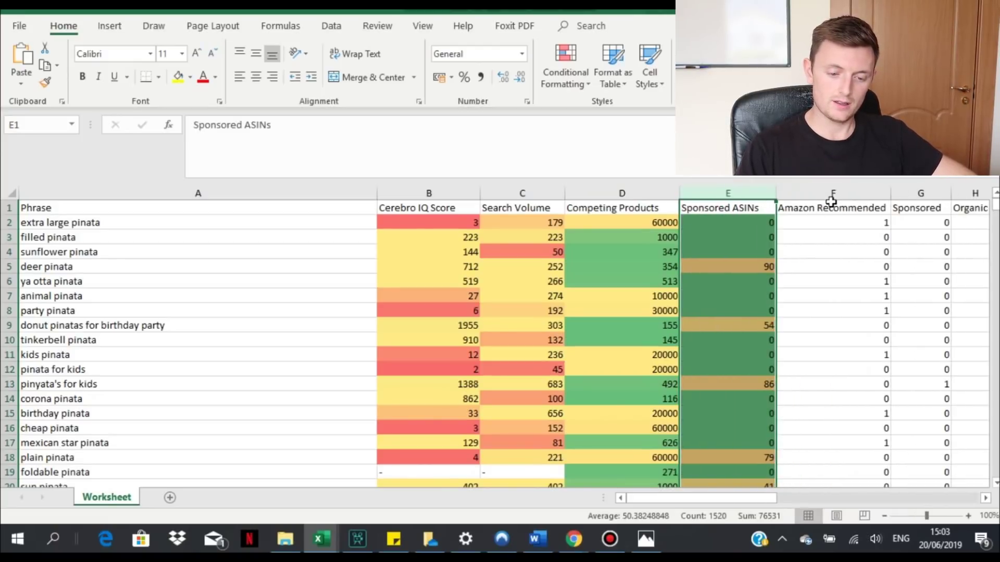
{"action": "left_click_drag", "start_coordinate": [844, 192], "coordinate": [890, 198]}
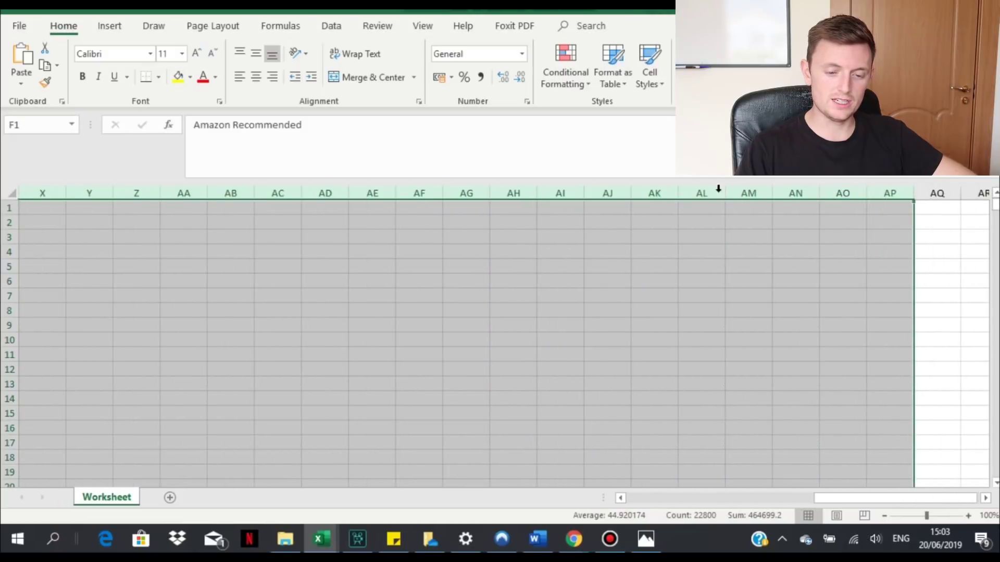
{"action": "right_click", "coordinate": [675, 195]}
{"action": "left_click", "coordinate": [726, 339]}
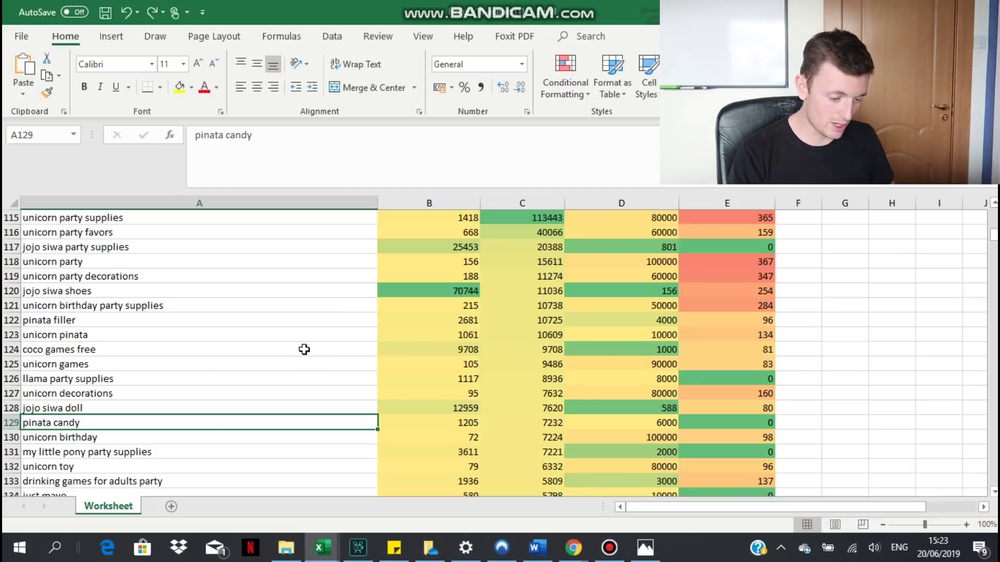
Fill cell A126, 'llama party supplies', with the green standard colour
{"action": "left_click", "coordinate": [281, 360]}
{"action": "left_click", "coordinate": [265, 351]}
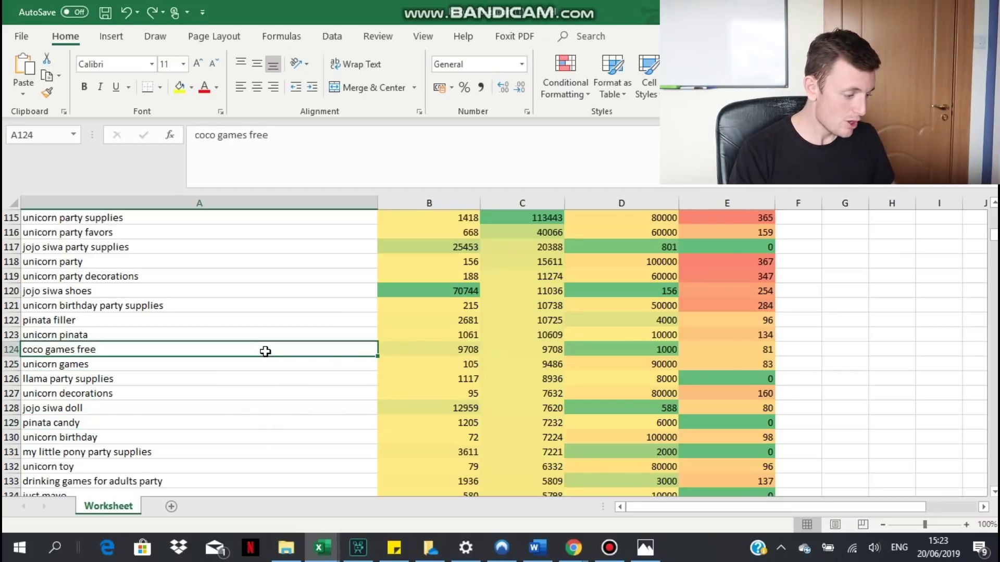
{"action": "left_click", "coordinate": [270, 384]}
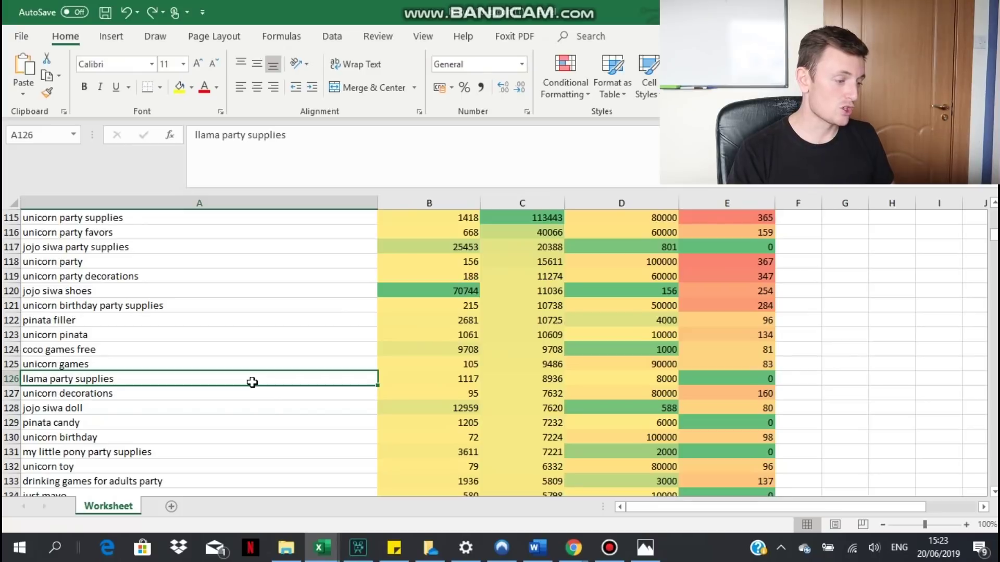
{"action": "left_click", "coordinate": [191, 87]}
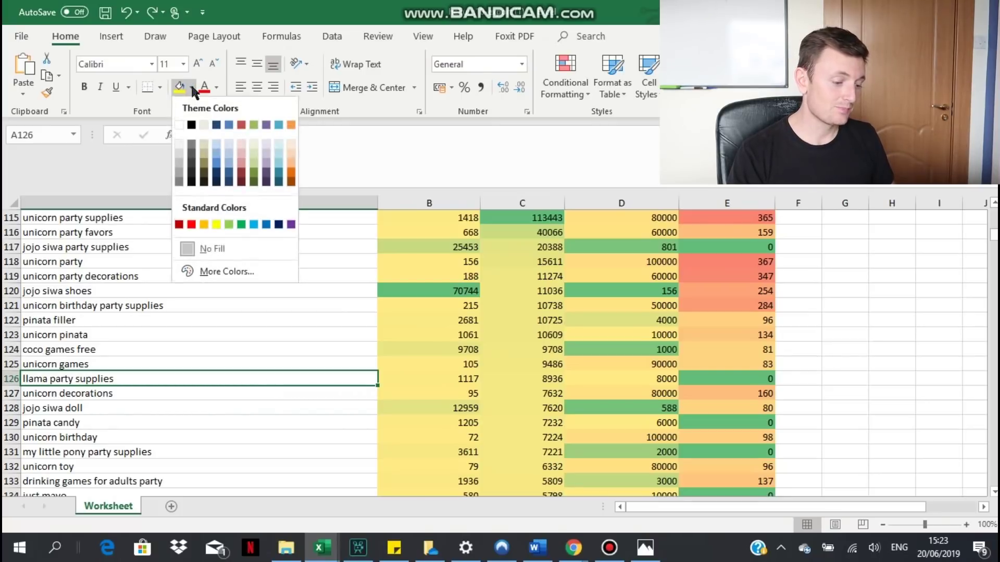
{"action": "left_click", "coordinate": [241, 224]}
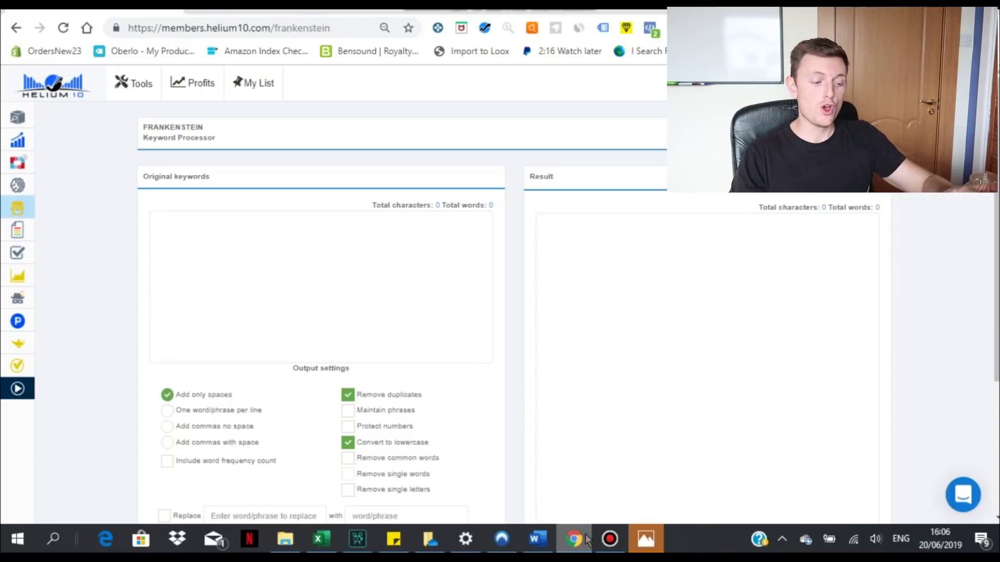
Paste the spreadsheet's phrase list into Frankenstein's Original keywords box, totalling 30,568 characters
{"action": "left_click", "coordinate": [320, 538]}
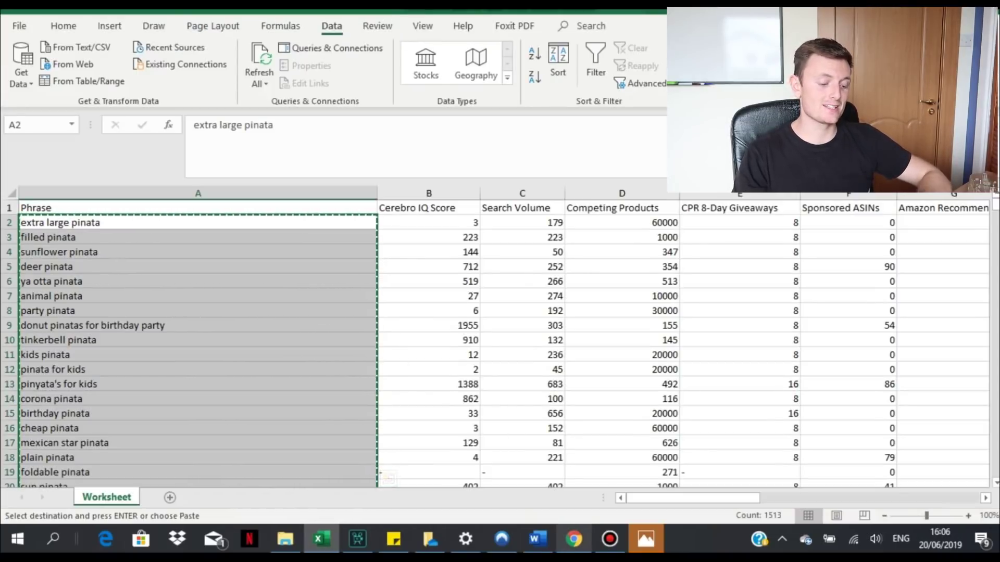
{"action": "left_click", "coordinate": [573, 539]}
{"action": "key", "text": "ctrl+v"}
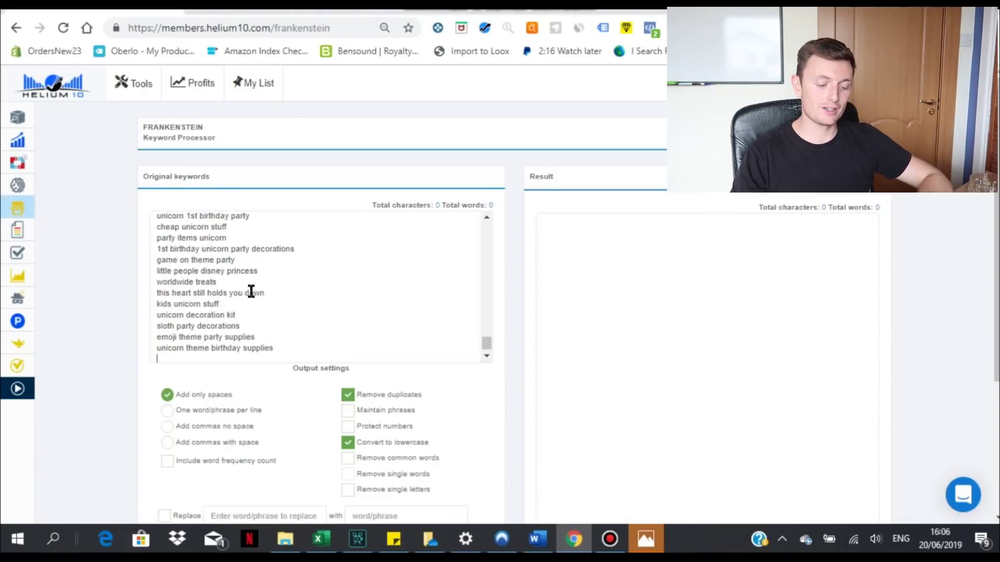
{"action": "scroll", "coordinate": [755, 260], "scroll_direction": "down", "scroll_amount": 1}
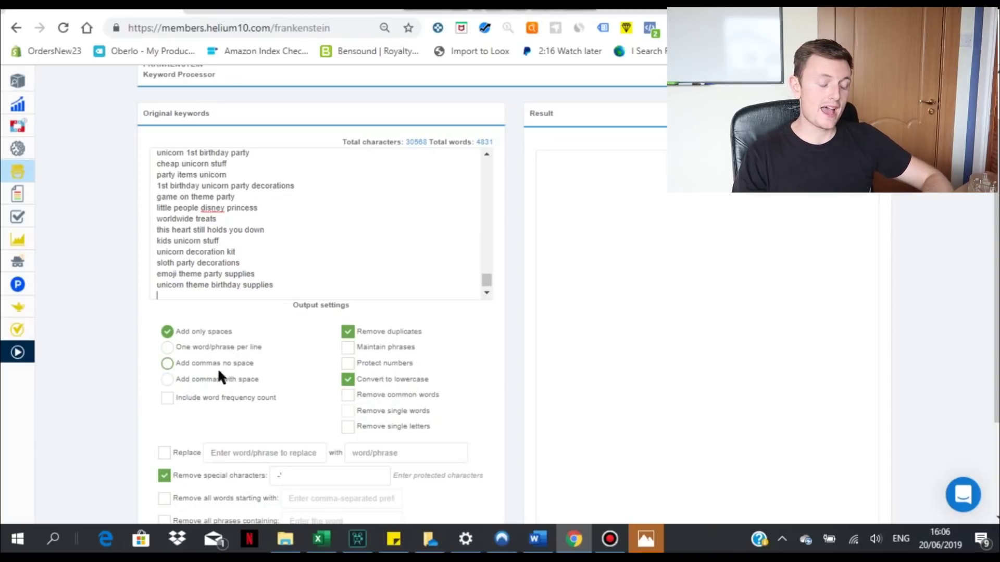
Process the pasted keywords in Frankenstein with one word per line output
{"action": "scroll", "coordinate": [963, 277], "scroll_direction": "up", "scroll_amount": 1}
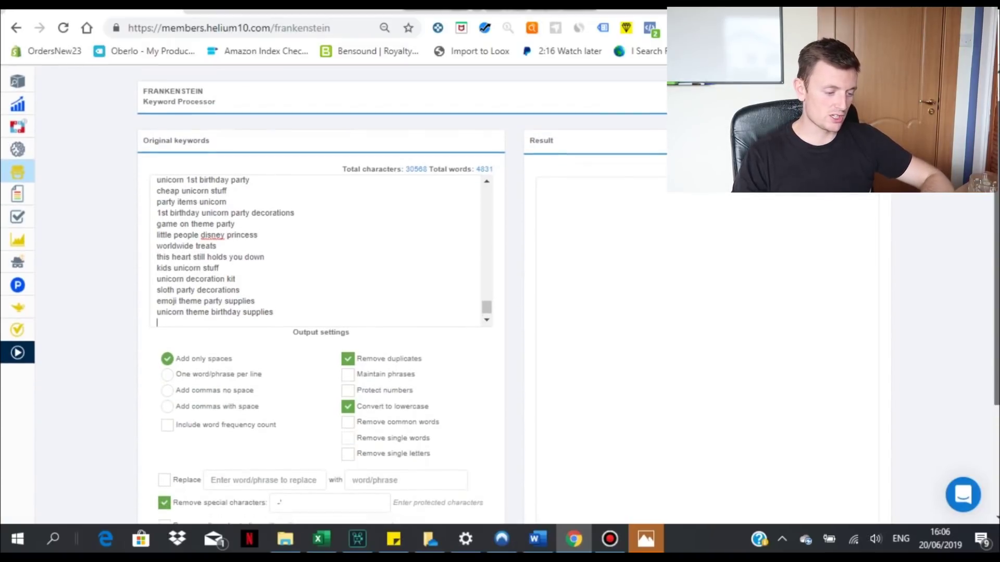
{"action": "scroll", "coordinate": [336, 474], "scroll_direction": "down", "scroll_amount": 3}
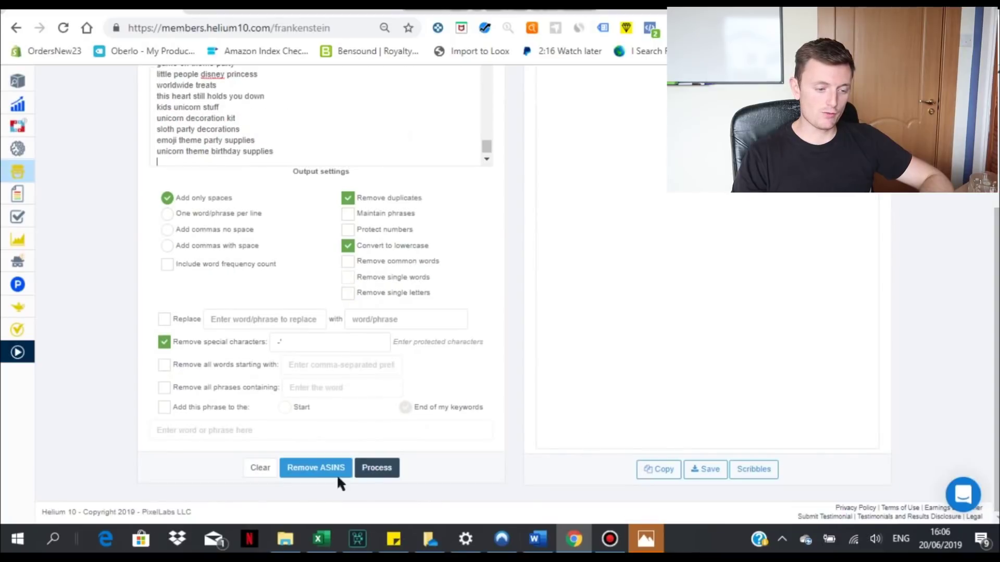
{"action": "left_click", "coordinate": [370, 469]}
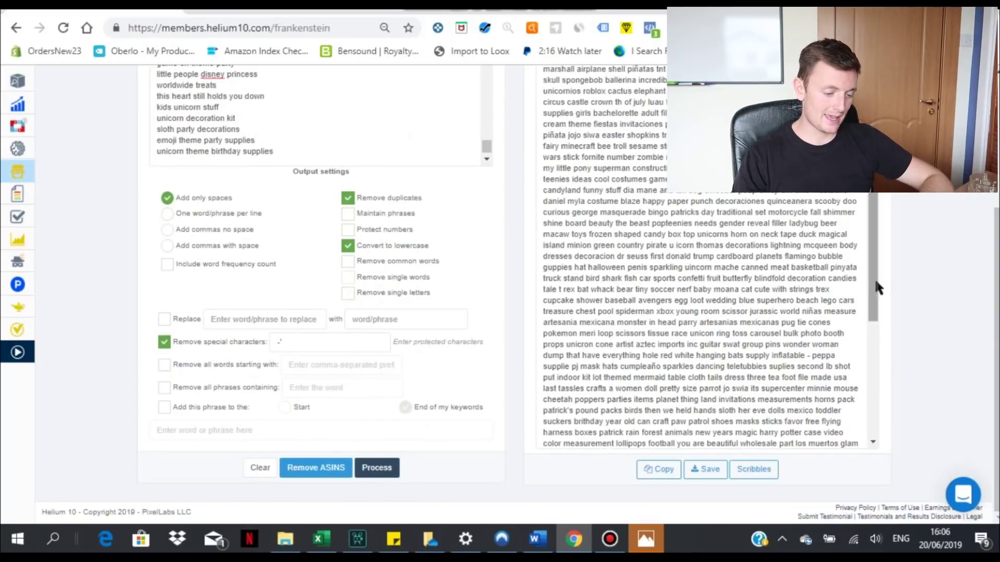
{"action": "left_click_drag", "start_coordinate": [877, 288], "coordinate": [886, 212]}
{"action": "scroll", "coordinate": [885, 212], "scroll_direction": "up", "scroll_amount": 3}
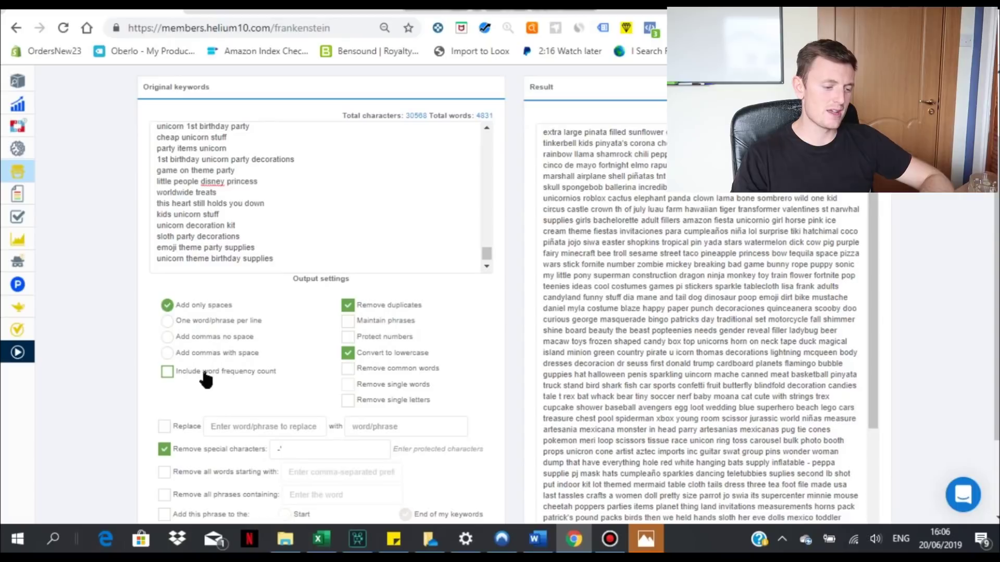
{"action": "left_click", "coordinate": [192, 381]}
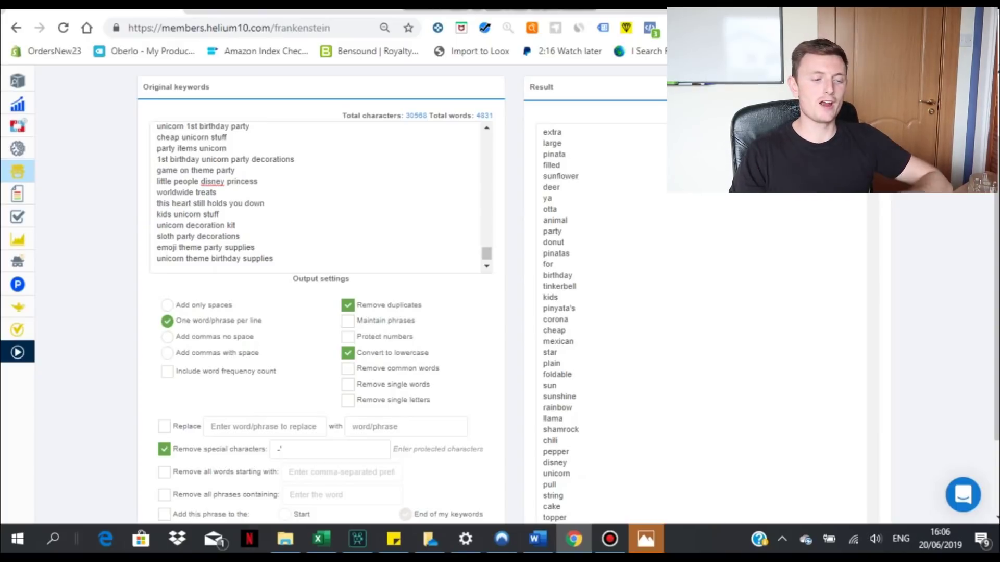
Open the Scribbles listing optimizer from the Helium 10 sidebar
{"action": "scroll", "coordinate": [567, 295], "scroll_direction": "up", "scroll_amount": 1}
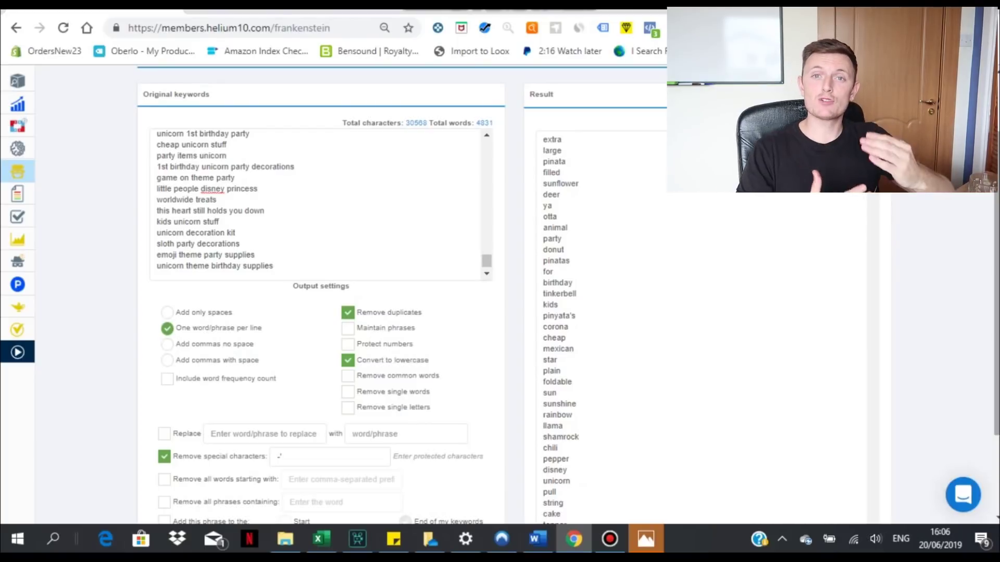
{"action": "scroll", "coordinate": [567, 295], "scroll_direction": "up", "scroll_amount": 1}
{"action": "mouse_move", "coordinate": [55, 197]}
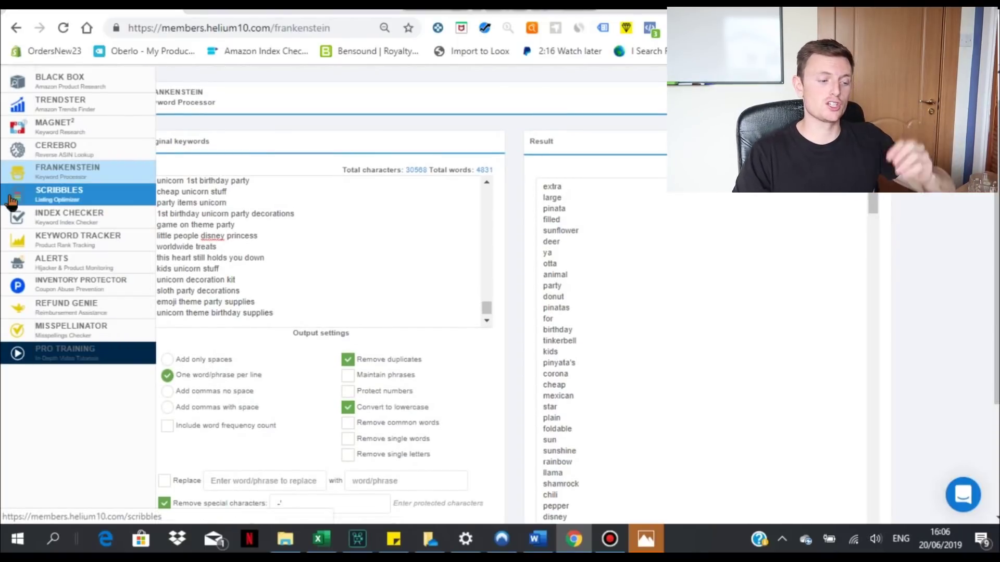
{"action": "left_click", "coordinate": [85, 199]}
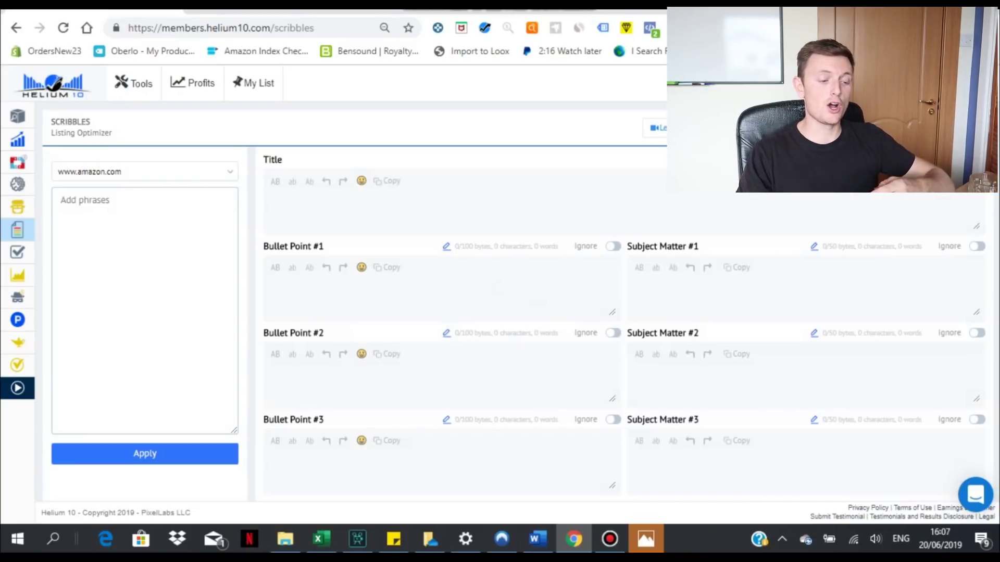
Look over the empty Scribbles Title, Bullet Point and Subject Matter fields, then return to Excel
{"action": "scroll", "coordinate": [524, 213], "scroll_direction": "down", "scroll_amount": 1}
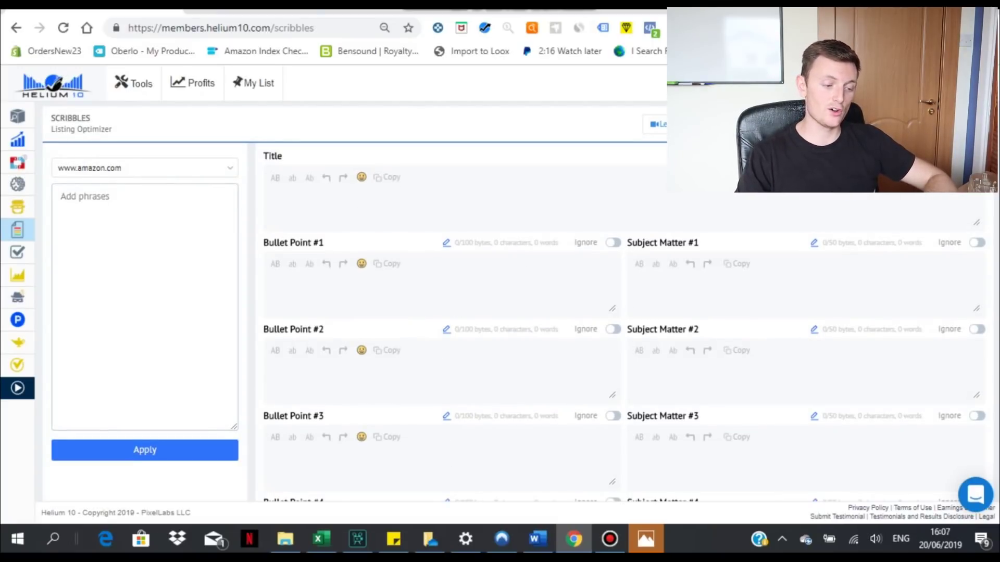
{"action": "scroll", "coordinate": [438, 458], "scroll_direction": "down", "scroll_amount": 1}
{"action": "triple_click", "coordinate": [365, 234]}
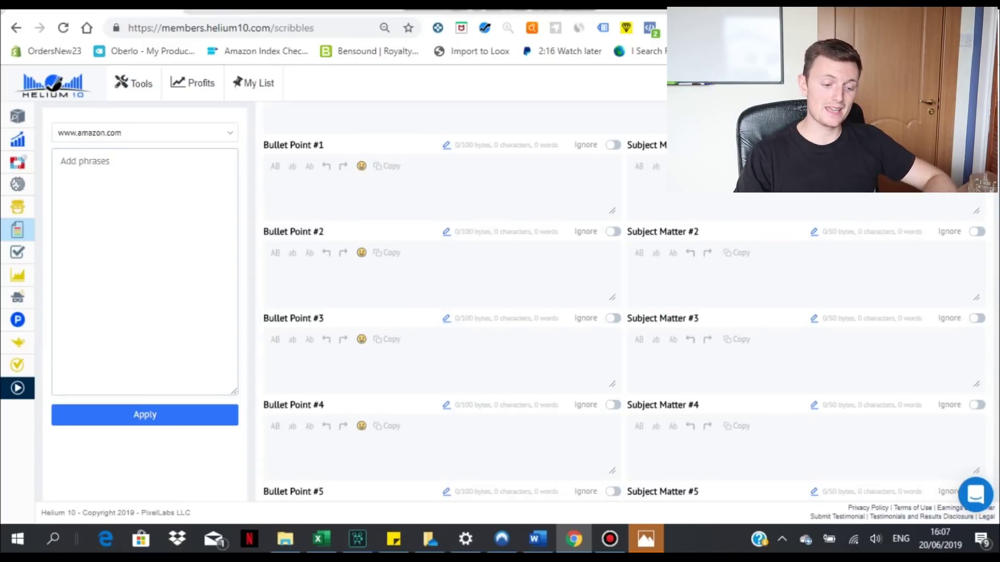
{"action": "scroll", "coordinate": [624, 307], "scroll_direction": "down", "scroll_amount": 4}
{"action": "scroll", "coordinate": [624, 307], "scroll_direction": "up", "scroll_amount": 4}
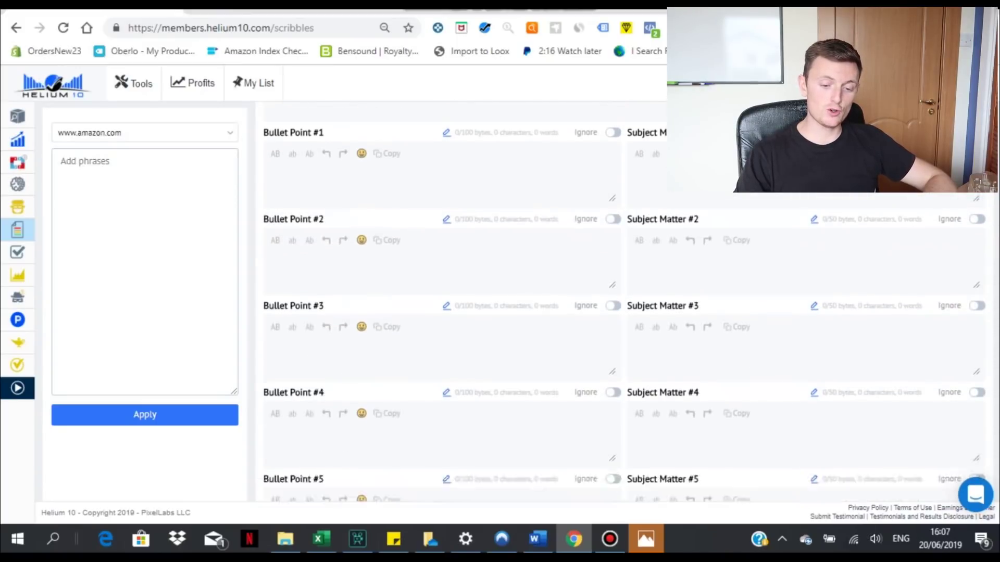
{"action": "scroll", "coordinate": [623, 307], "scroll_direction": "up", "scroll_amount": 1}
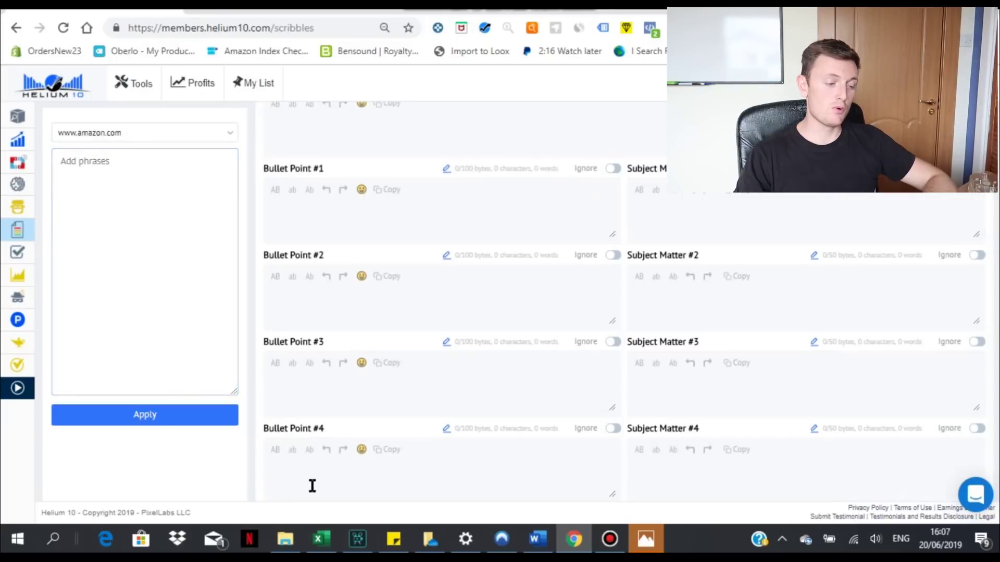
{"action": "left_click", "coordinate": [320, 538]}
{"action": "left_click_drag", "start_coordinate": [393, 279], "coordinate": [478, 259]}
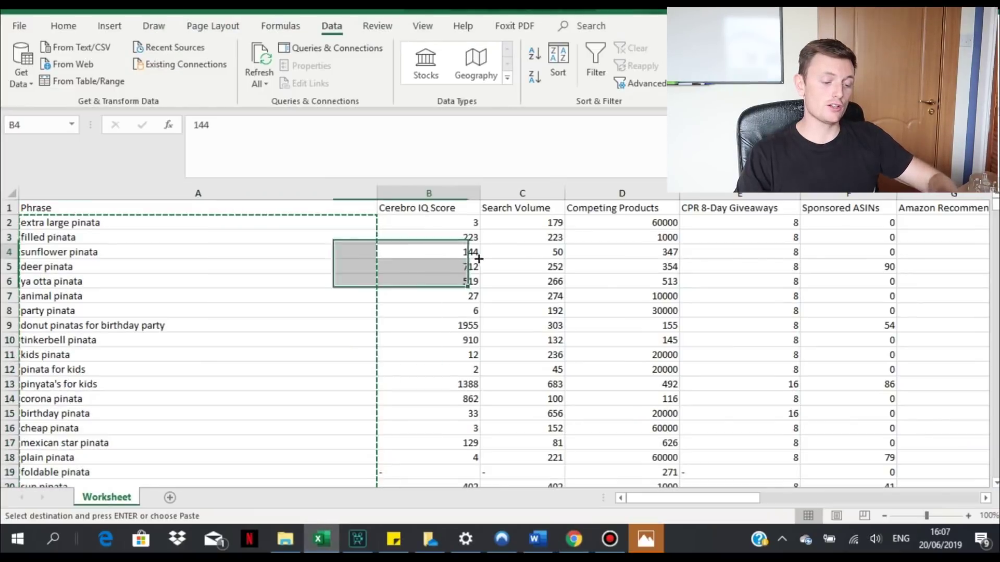
Sort the table by Search Volume largest to smallest and copy the column A keyword phrases
{"action": "left_click", "coordinate": [522, 193]}
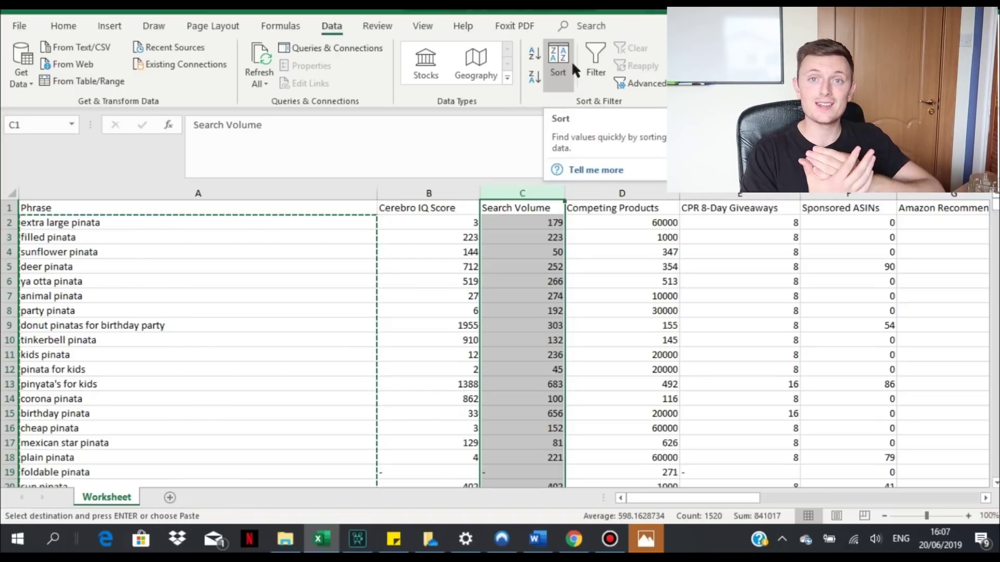
{"action": "left_click", "coordinate": [527, 73]}
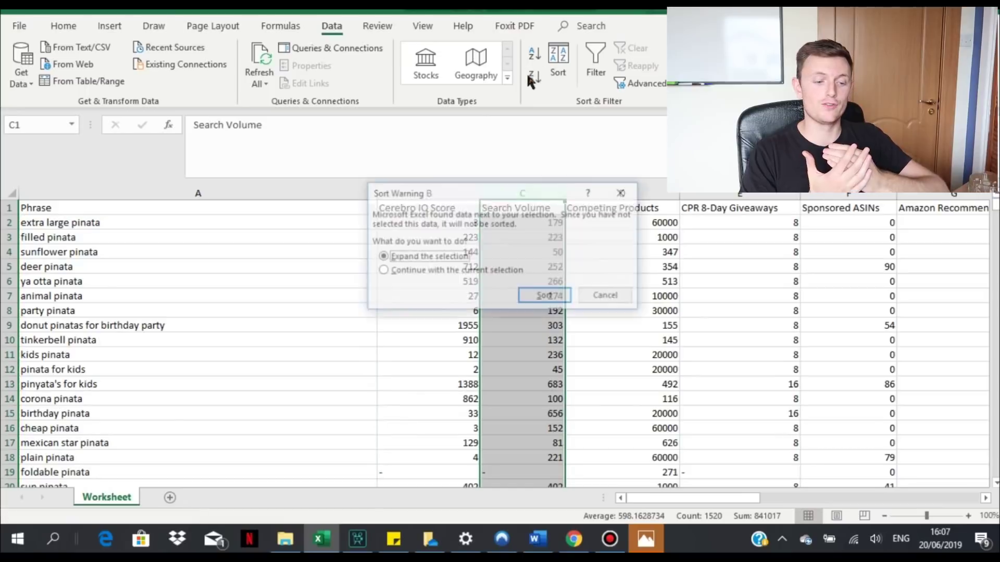
{"action": "left_click", "coordinate": [544, 297]}
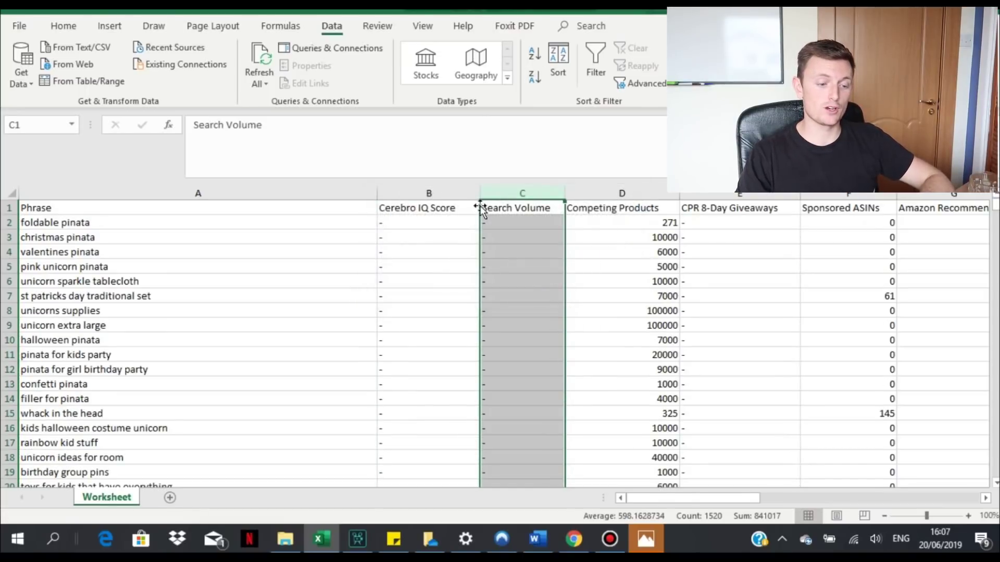
{"action": "left_click_drag", "start_coordinate": [994, 205], "coordinate": [995, 234]}
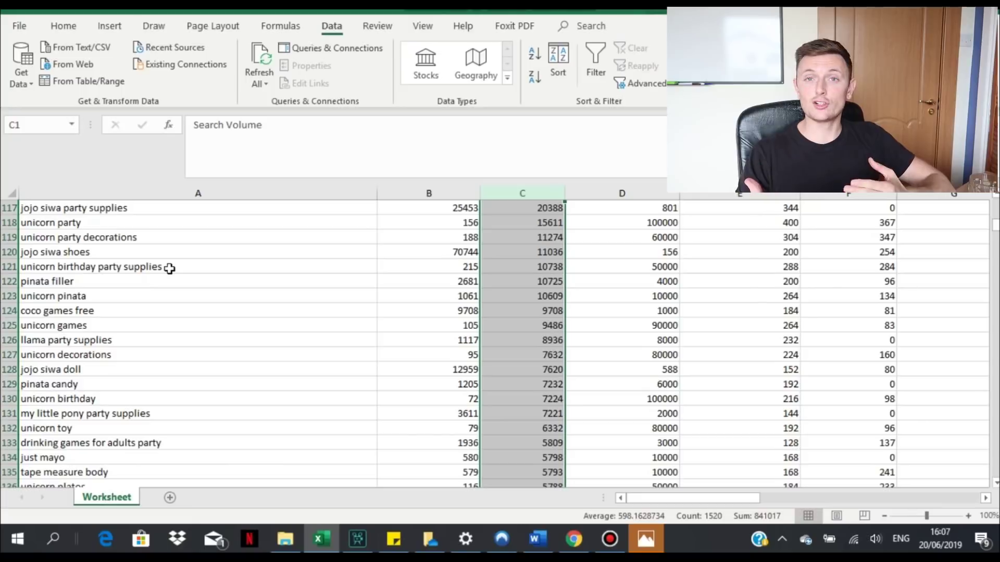
{"action": "left_click_drag", "start_coordinate": [161, 241], "coordinate": [365, 461]}
{"action": "key", "text": "ctrl+c"}
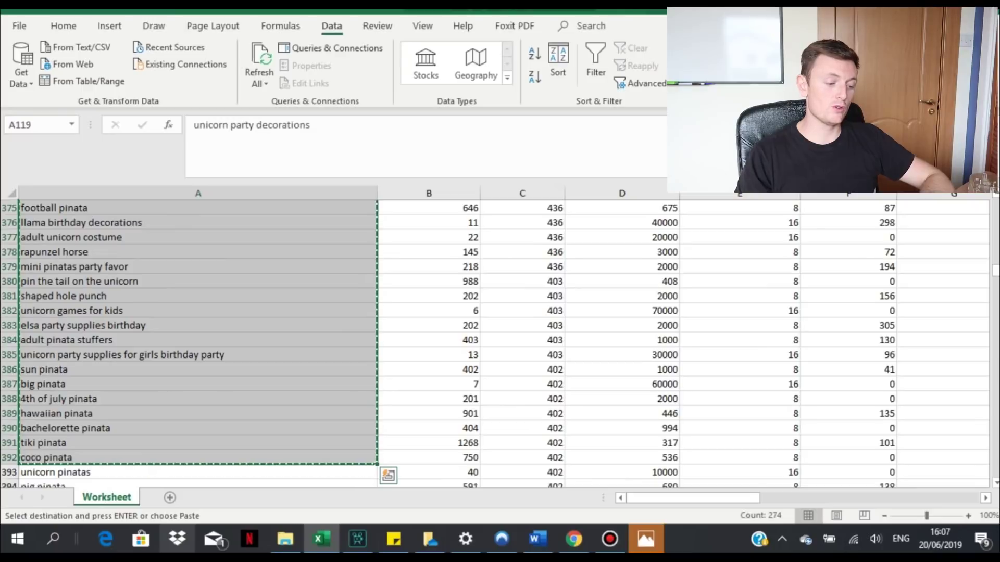
Paste the copied phrases into Scribbles' Add phrases box and apply them: 274 phrases, 219 words
{"action": "mouse_move", "coordinate": [644, 547]}
{"action": "left_click", "coordinate": [573, 539]}
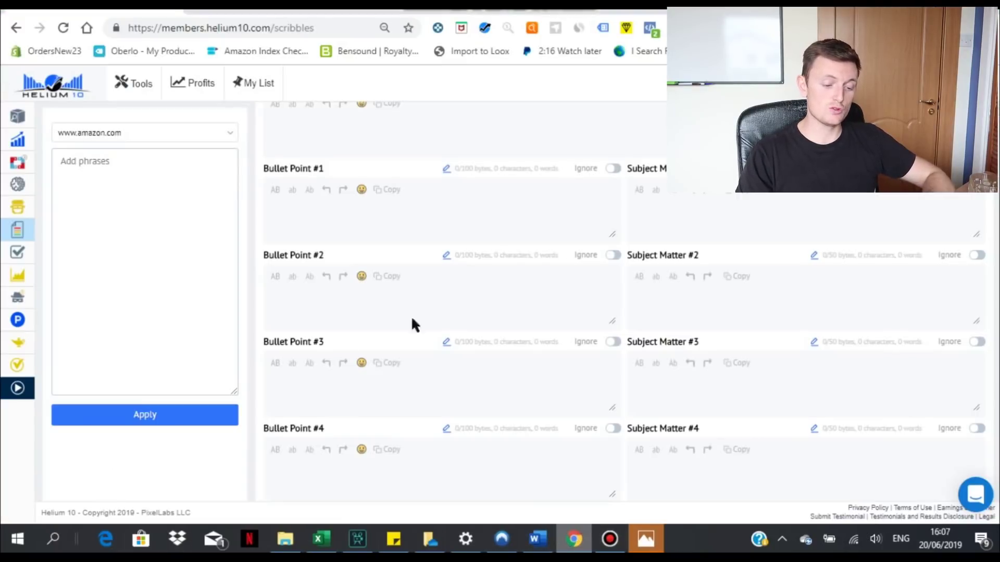
{"action": "left_click", "coordinate": [112, 238]}
{"action": "key", "text": "ctrl+v"}
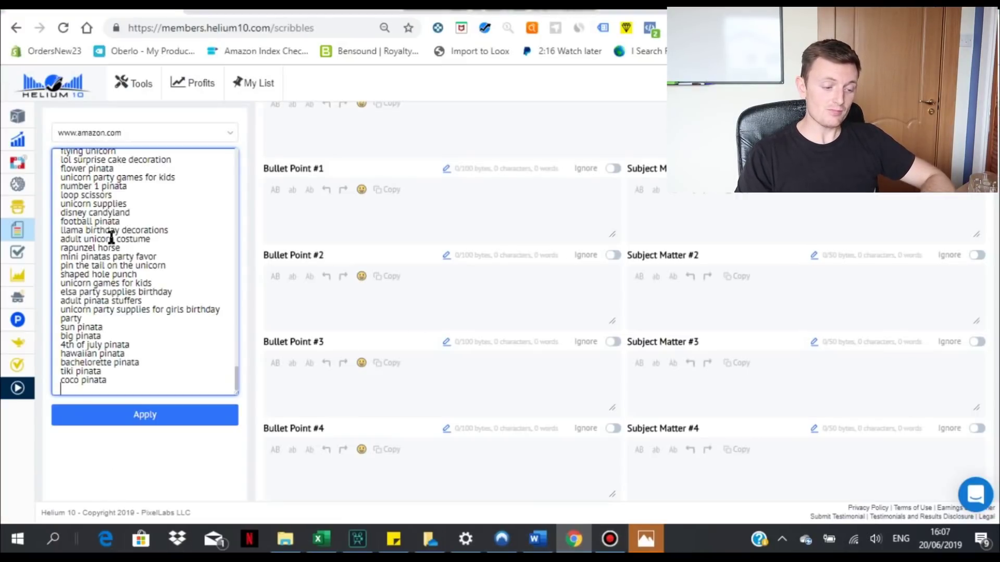
{"action": "left_click", "coordinate": [159, 424]}
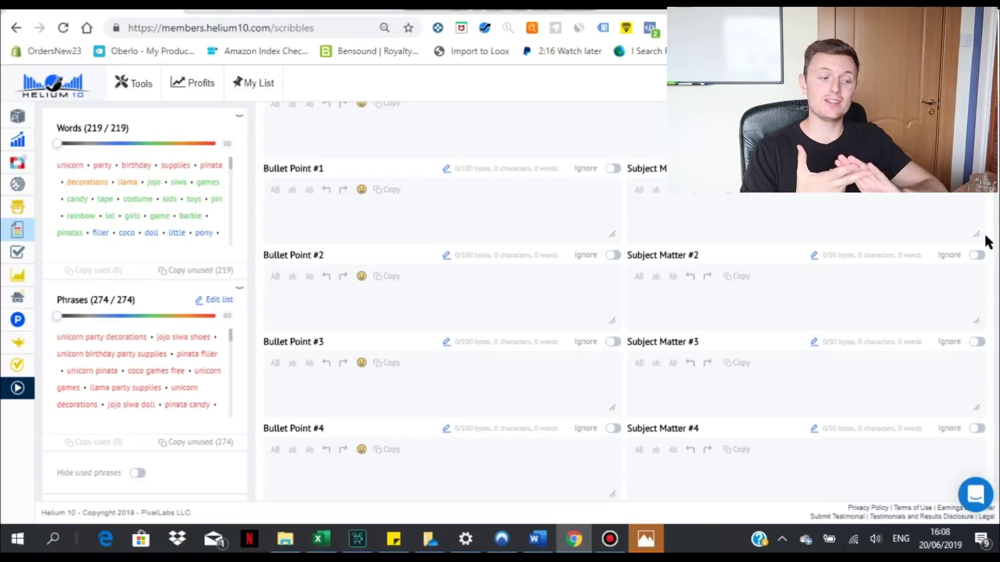
Type 'unicorn party birhtfay pinata' into the Scribbles title field
{"action": "mouse_move", "coordinate": [229, 161]}
{"action": "left_mouse_down"}
{"action": "mouse_move", "coordinate": [230, 230]}
{"action": "mouse_move", "coordinate": [219, 158]}
{"action": "left_mouse_up"}
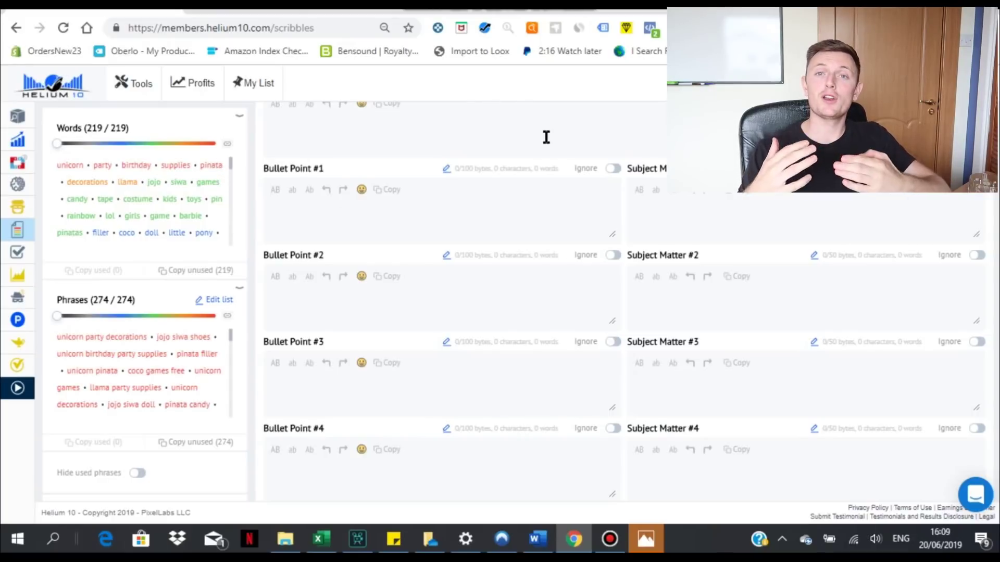
{"action": "left_click", "coordinate": [343, 128]}
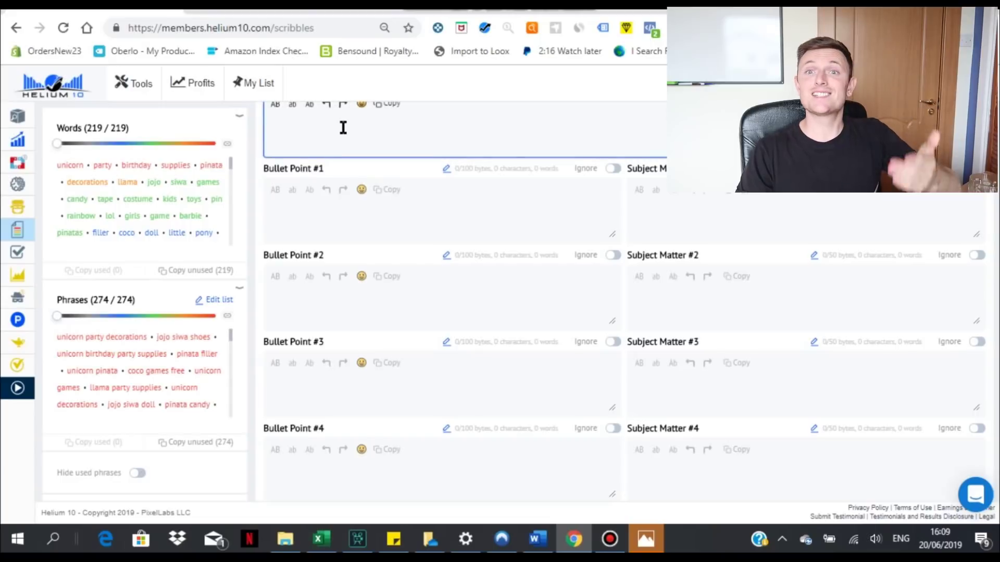
{"action": "type", "text": "unicorn"}
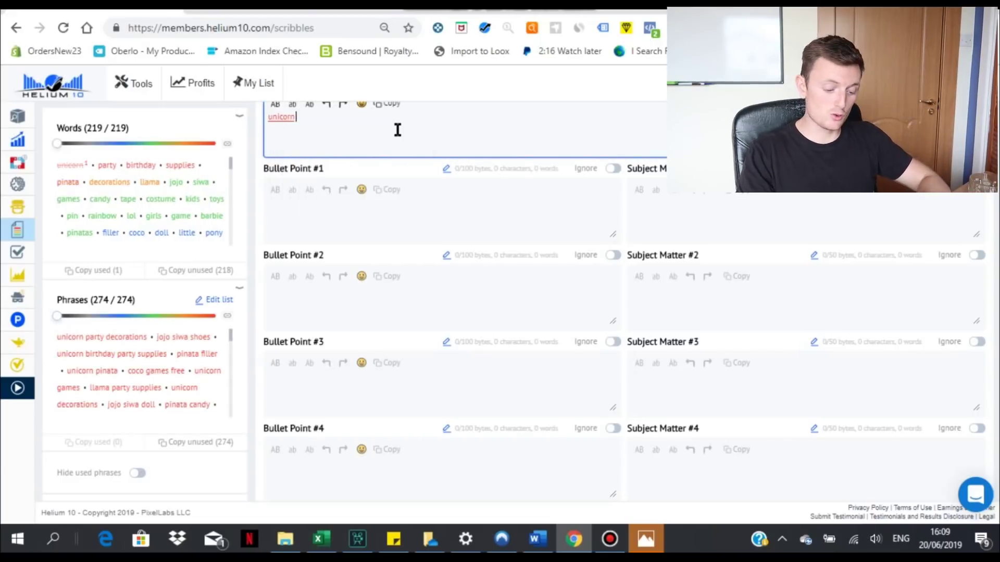
{"action": "type", "text": " party birh"}
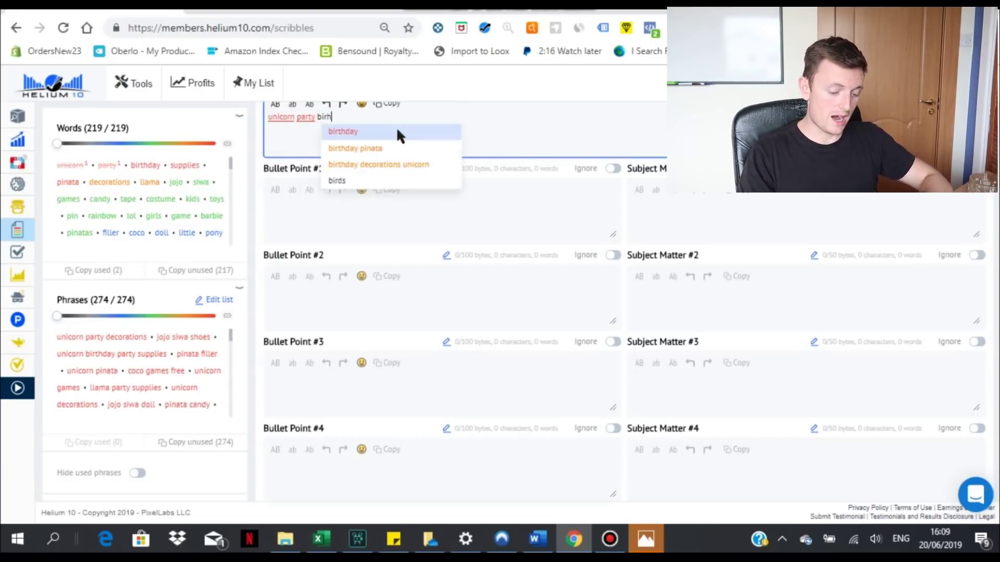
{"action": "type", "text": "tfay pinata"}
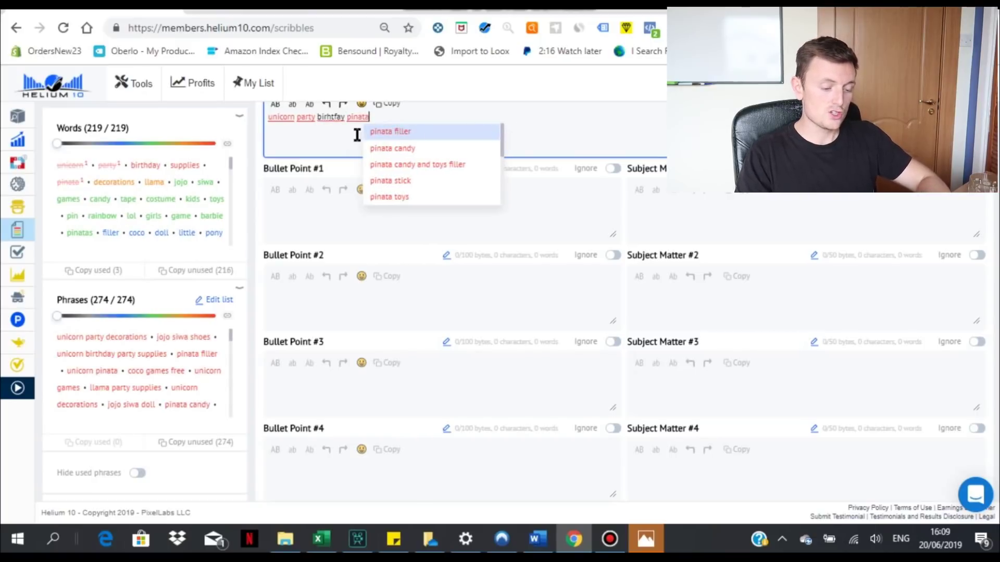
Move into Bullet Point #1 and switch to the Index Checker tool
{"action": "left_click", "coordinate": [307, 226]}
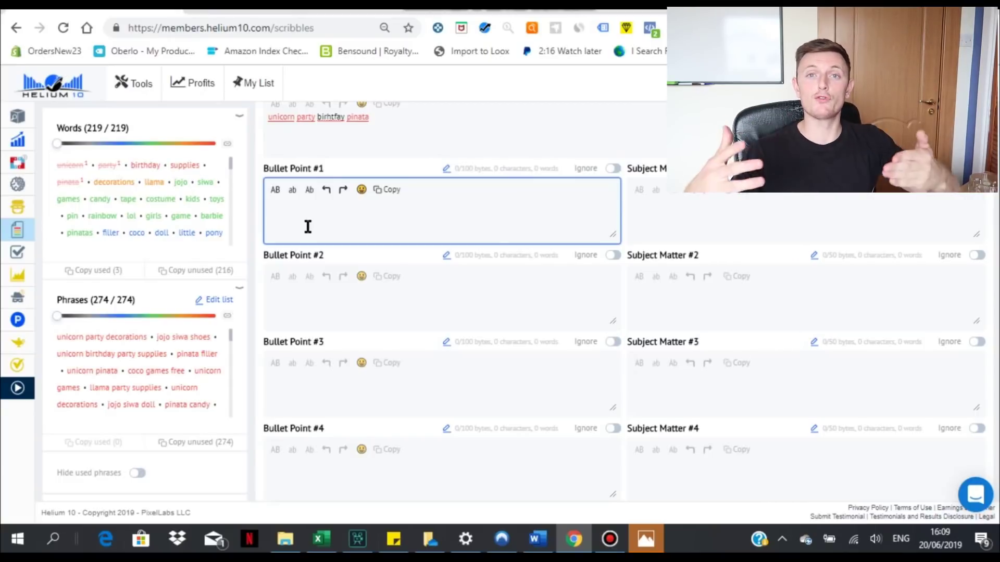
{"action": "mouse_move", "coordinate": [23, 260]}
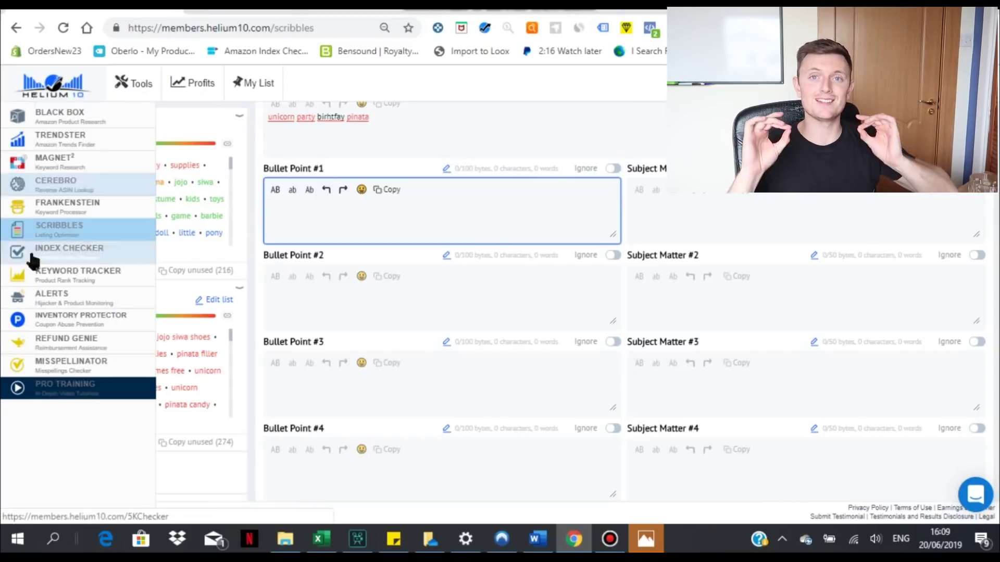
{"action": "left_click", "coordinate": [72, 261]}
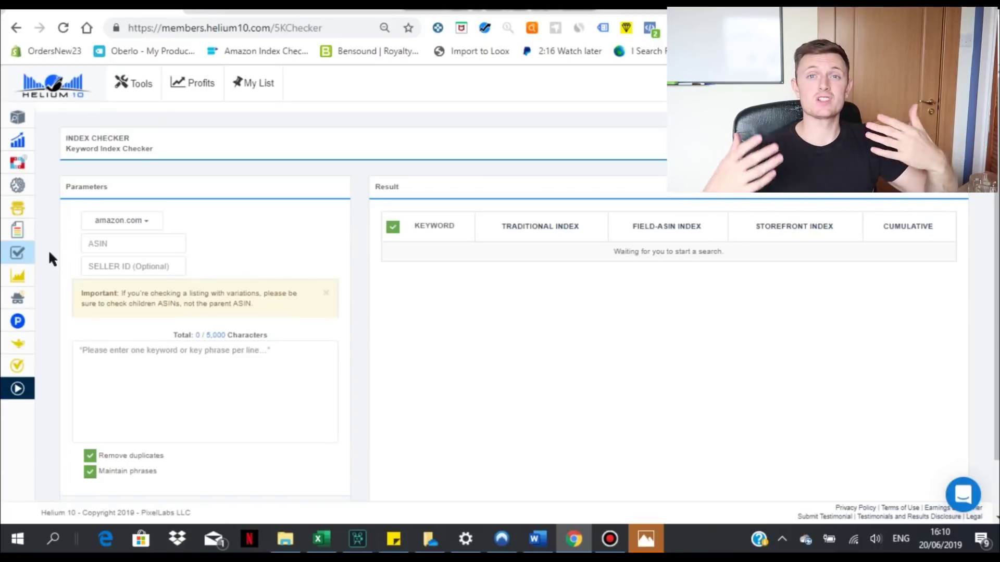
Bring up the Index Checker keyword index page with its empty results table
{"action": "mouse_move", "coordinate": [31, 254]}
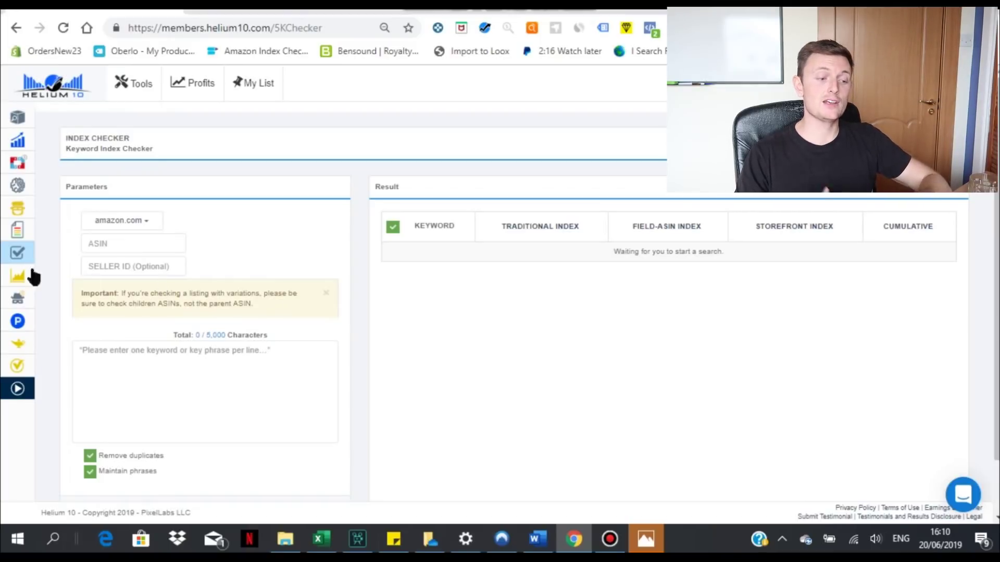
{"action": "mouse_move", "coordinate": [31, 276]}
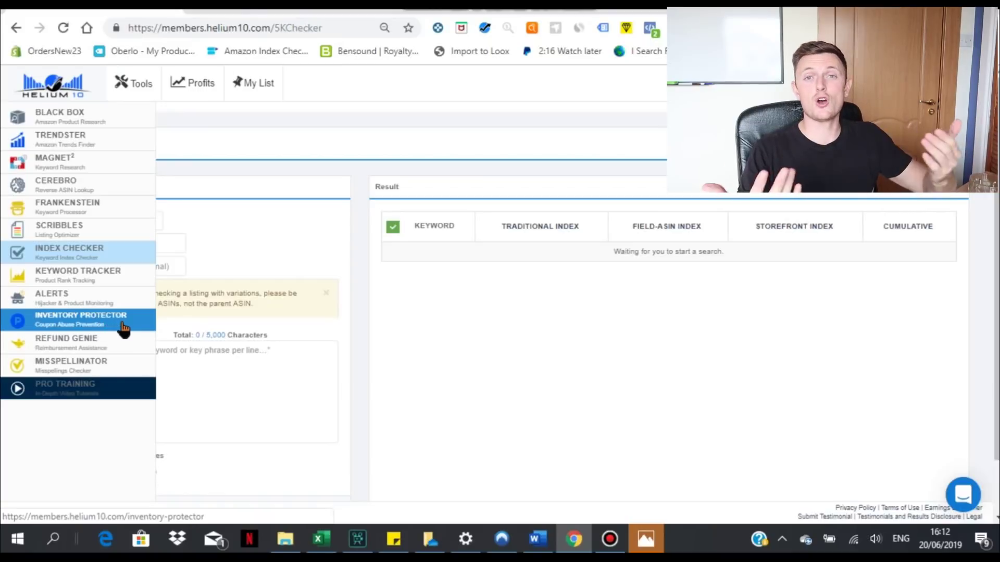
Switch from Index Checker to the Misspellinator tool via Refund Genie in the sidebar
{"action": "left_click", "coordinate": [113, 352]}
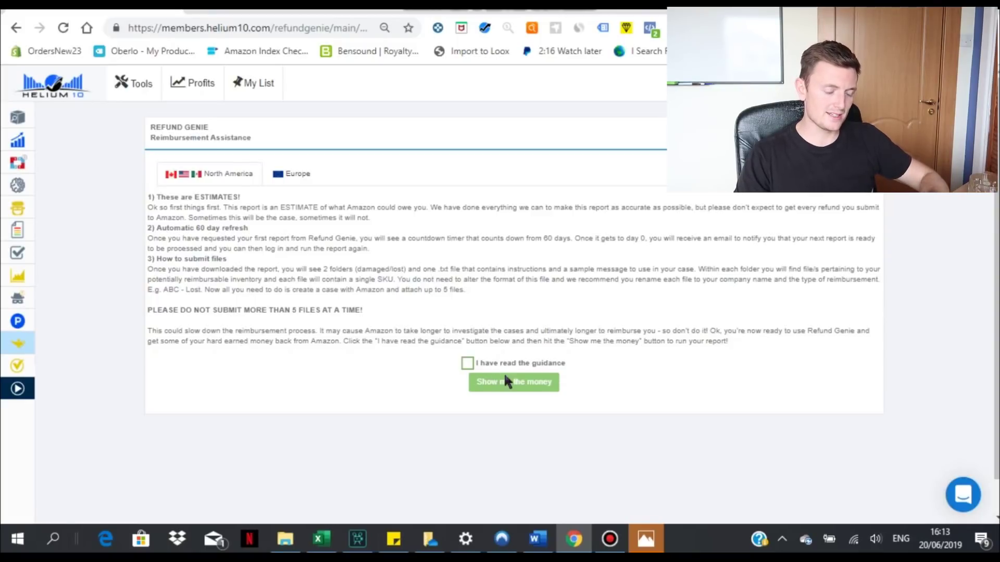
{"action": "mouse_move", "coordinate": [45, 352]}
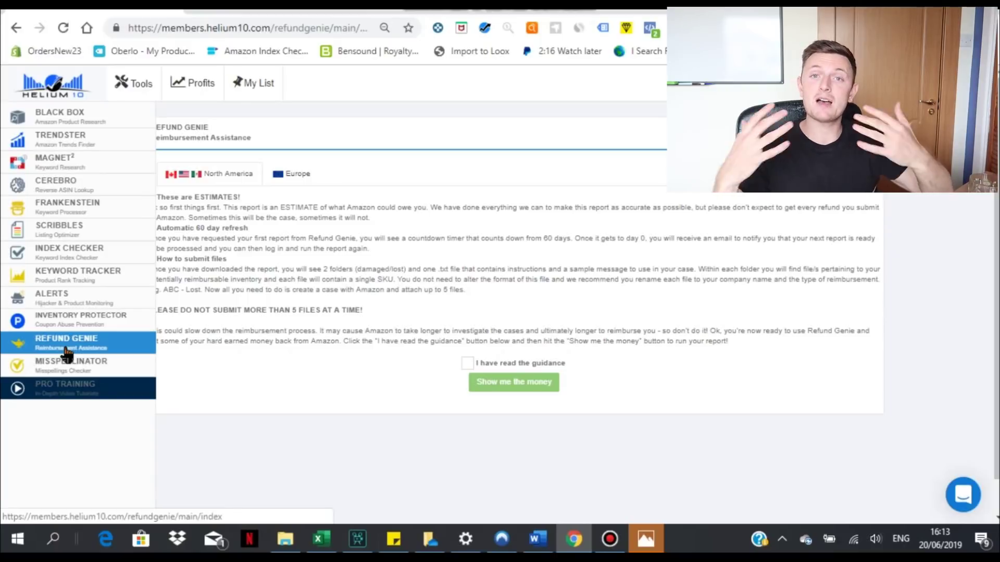
{"action": "left_click", "coordinate": [104, 364]}
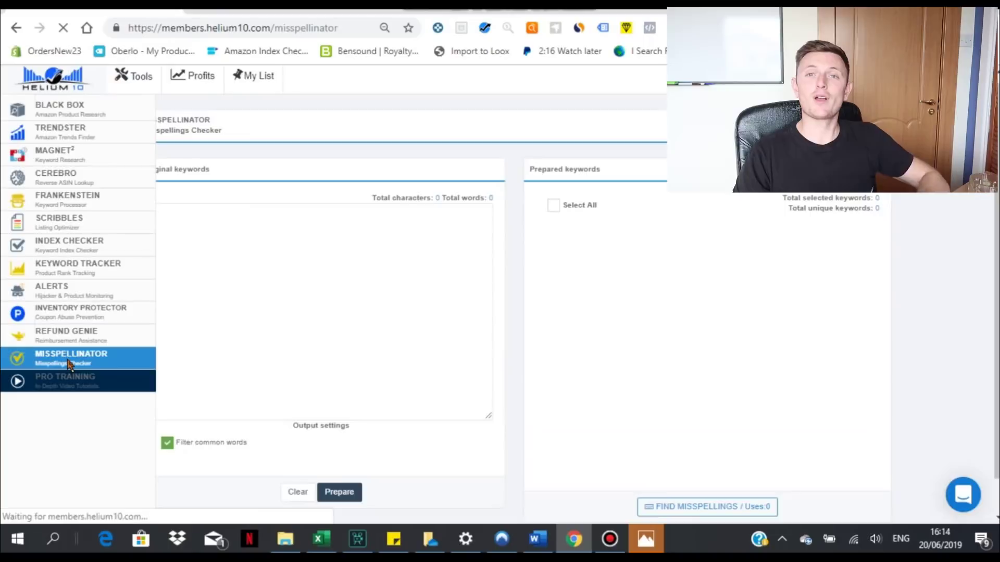
Enter 'small pinata' as the original keywords and prepare them into separate words
{"action": "left_click", "coordinate": [321, 271]}
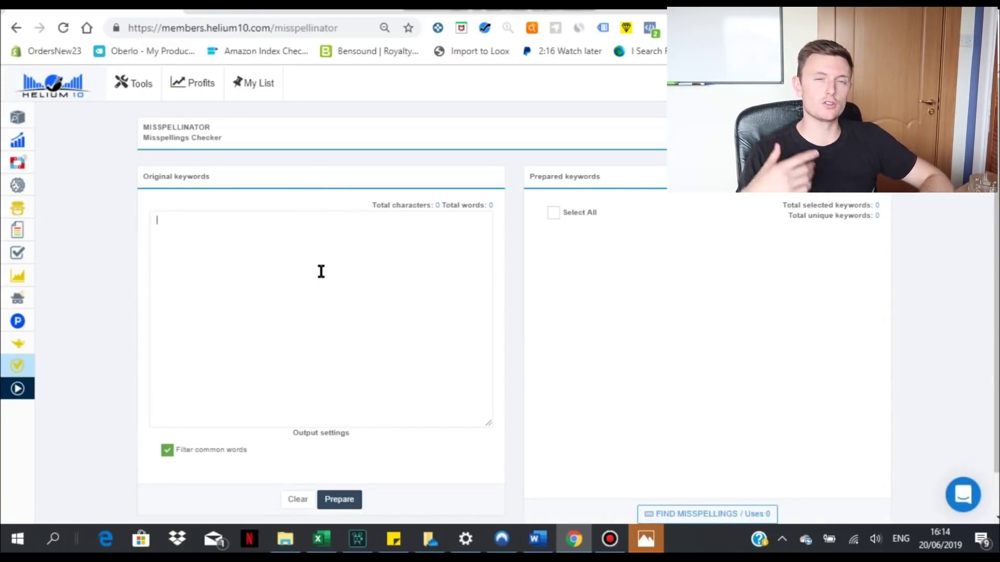
{"action": "type", "text": "pinata"}
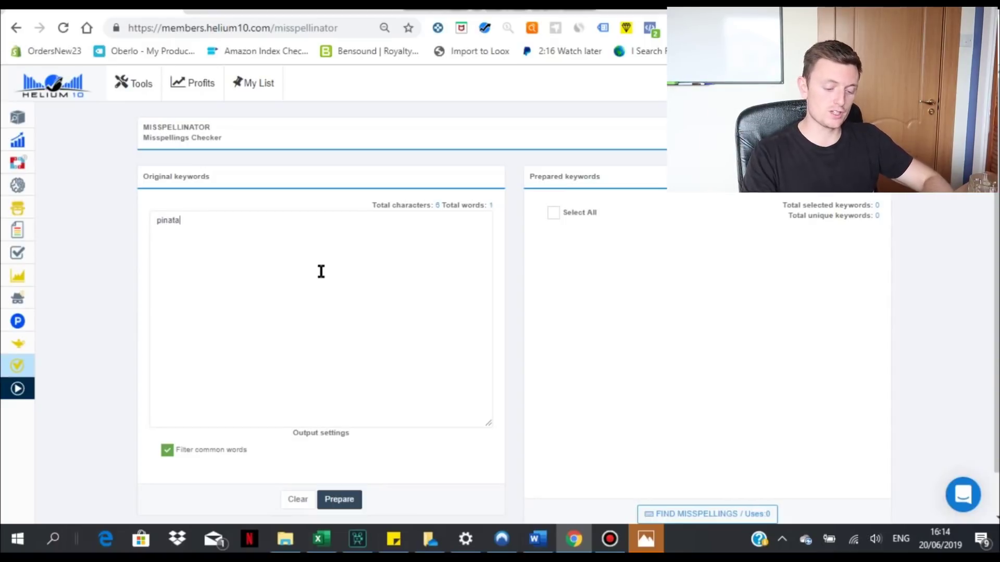
{"action": "key", "text": "ctrl+a"}
{"action": "type", "text": "small p"}
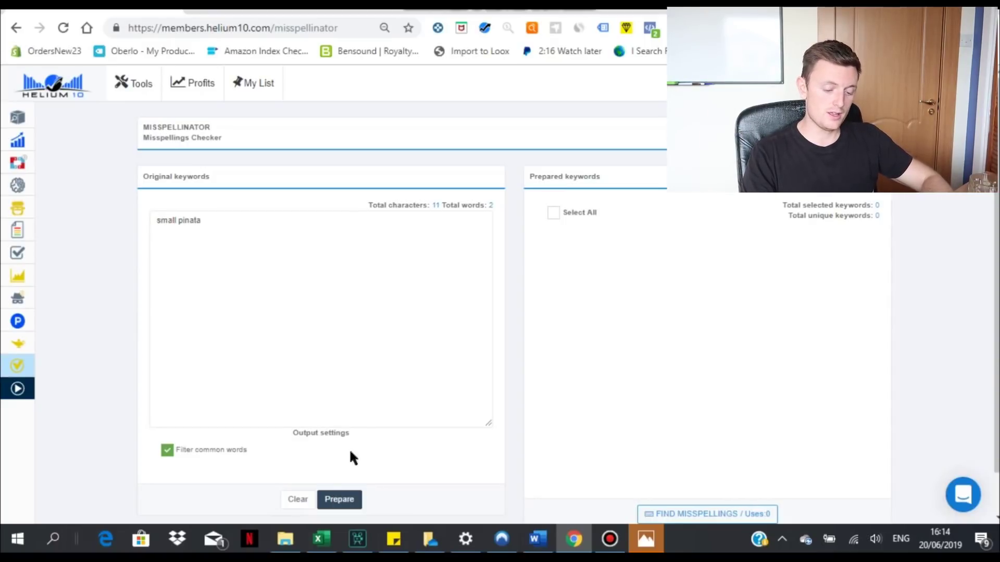
{"action": "left_click", "coordinate": [339, 499]}
{"action": "scroll", "coordinate": [811, 405], "scroll_direction": "down", "scroll_amount": 1}
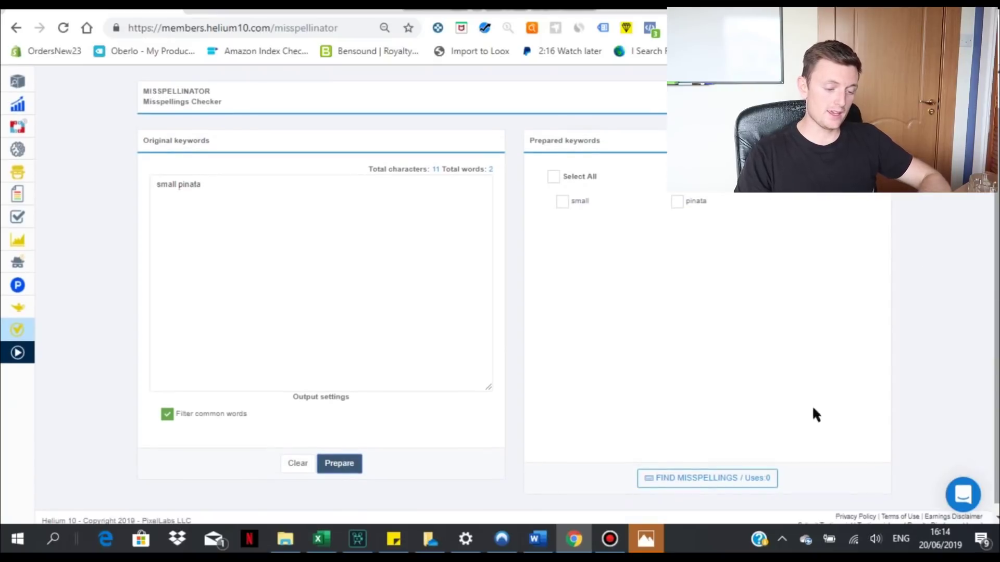
Dismiss the no-keywords error, tick small and pinata, and run Find Misspellings
{"action": "left_click", "coordinate": [708, 475]}
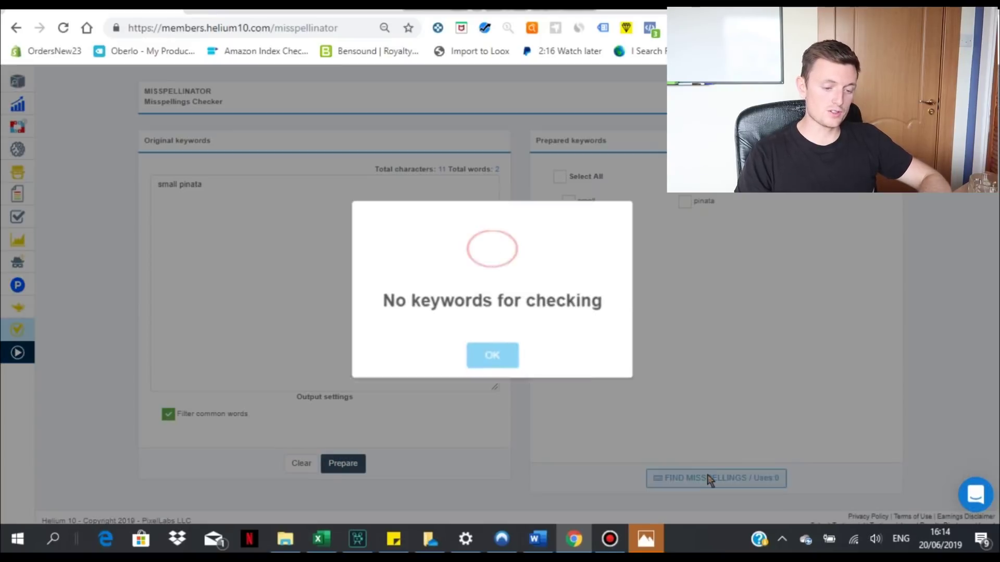
{"action": "left_click", "coordinate": [486, 360]}
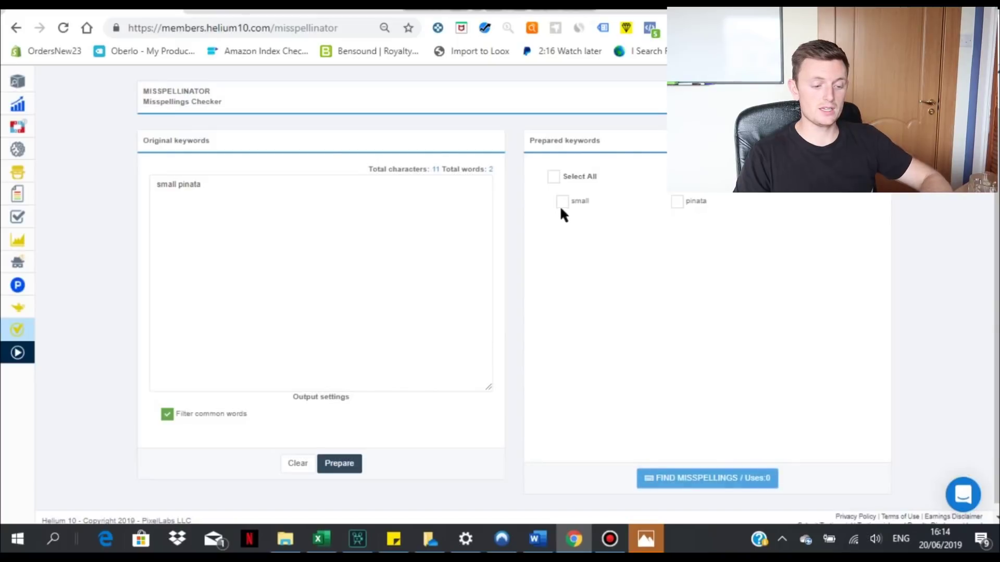
{"action": "left_click", "coordinate": [562, 202]}
{"action": "left_click", "coordinate": [688, 203]}
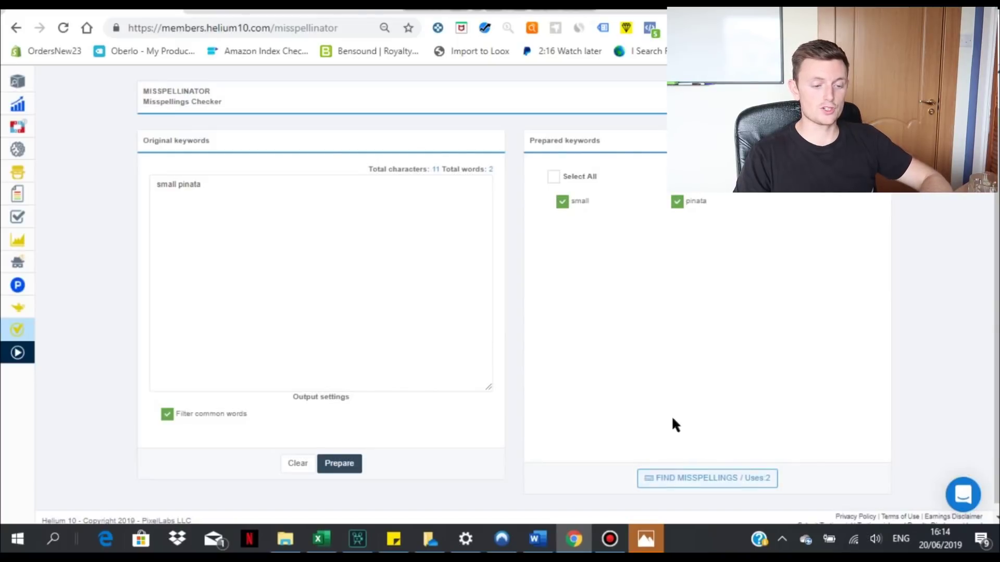
{"action": "left_click", "coordinate": [680, 479]}
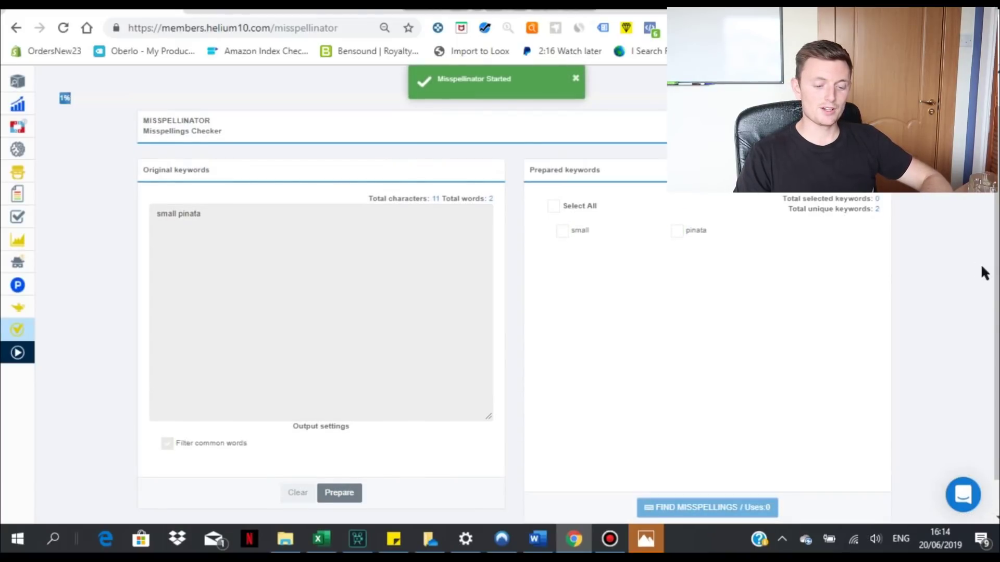